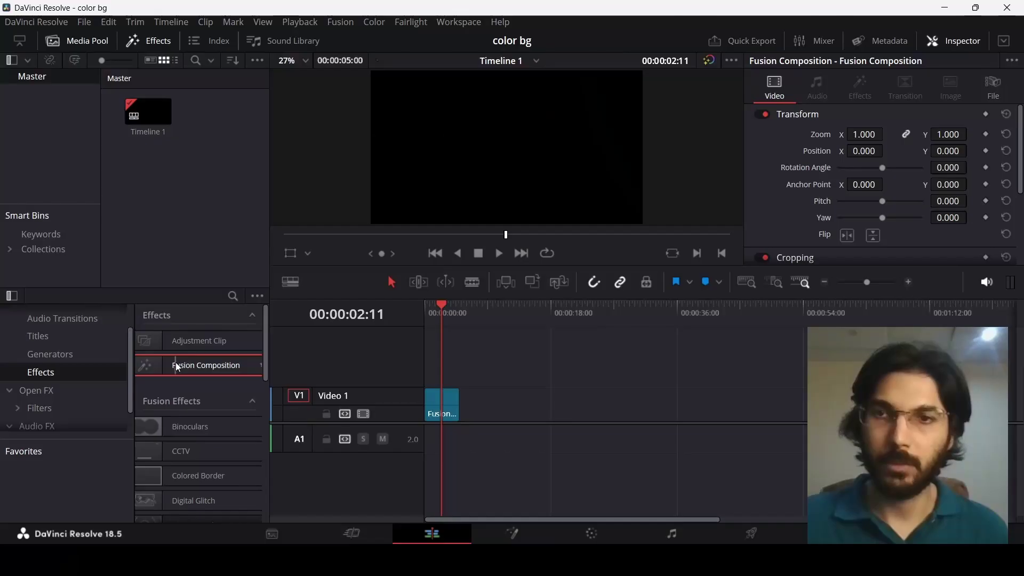
- Open the second Fusion Composition clip on Video 1 in the Fusion page
right_click(514, 404)
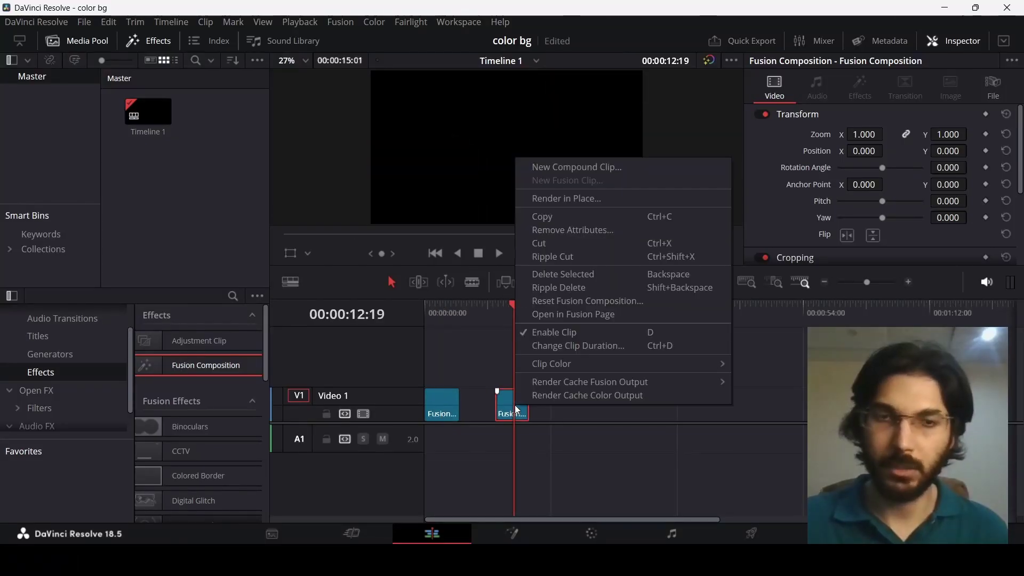
click(591, 314)
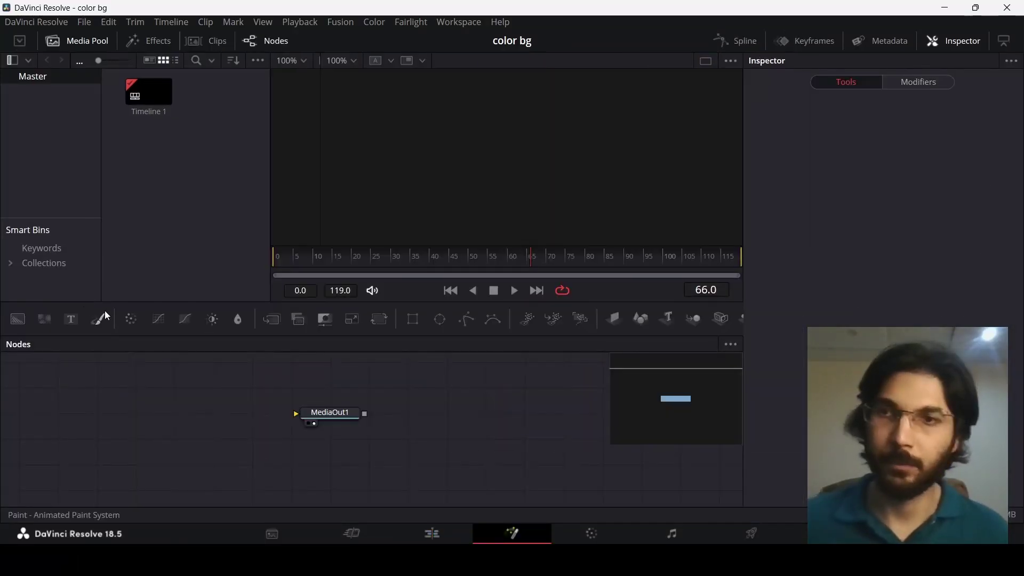
- Add a Background node and move it and MediaOut1 down and to the right
drag(19, 319, 296, 414)
drag(54, 389, 402, 446)
drag(347, 415, 387, 466)
- Insert a Paint node after Background1 and choose the single Stroke tool
click(108, 467)
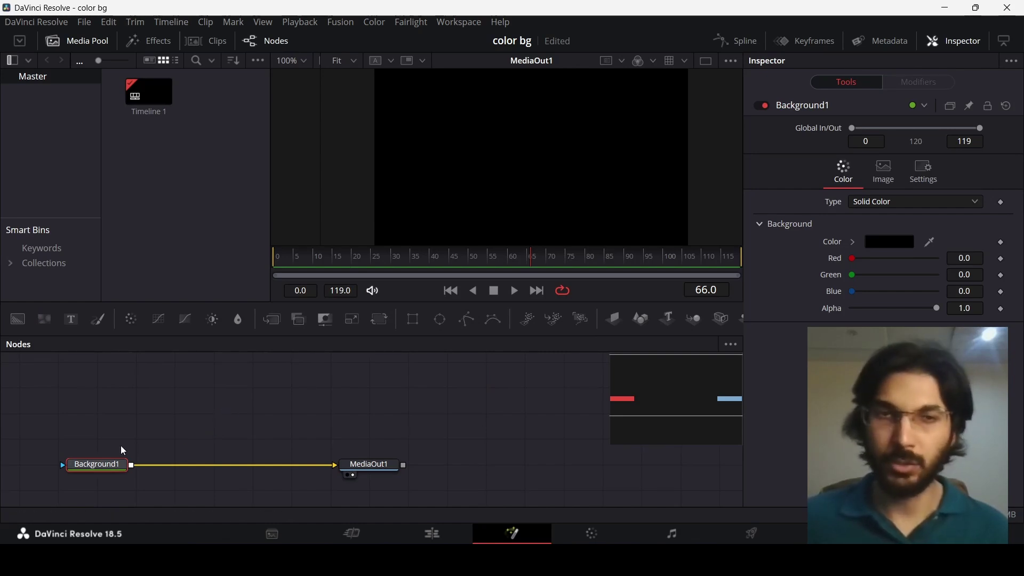
click(99, 319)
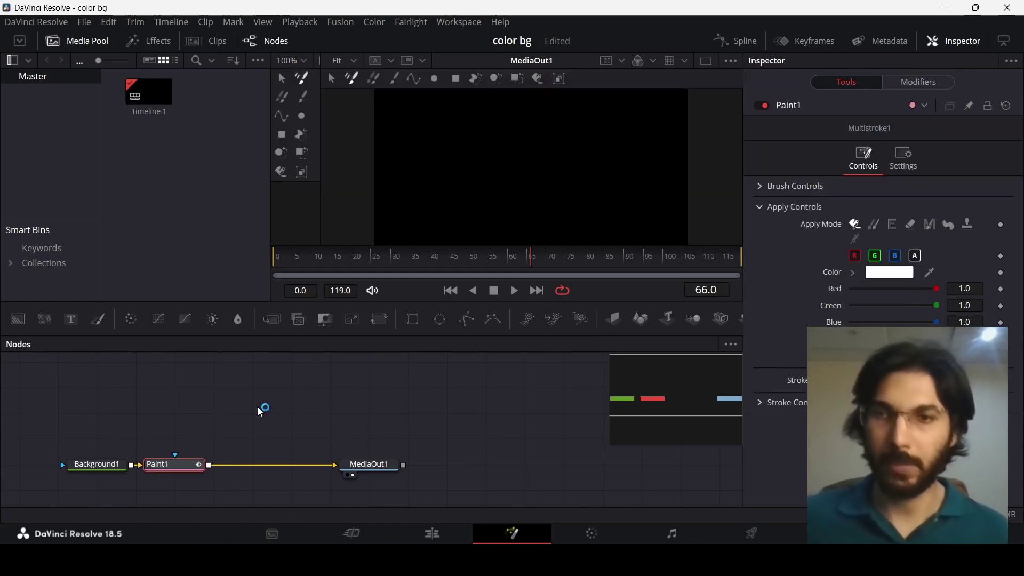
click(391, 83)
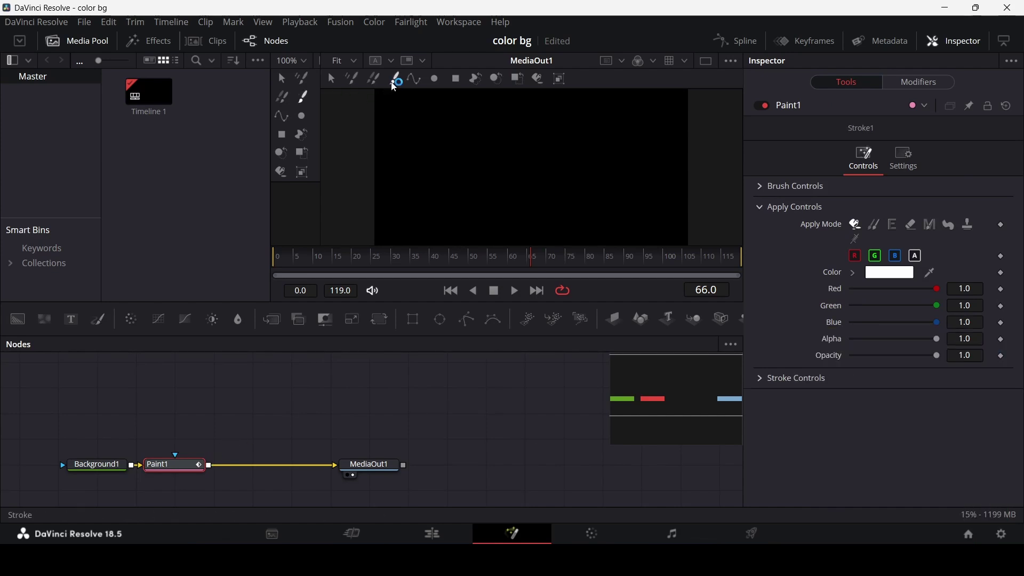
- Set the brush size to 0.3 in Brush Controls
click(760, 186)
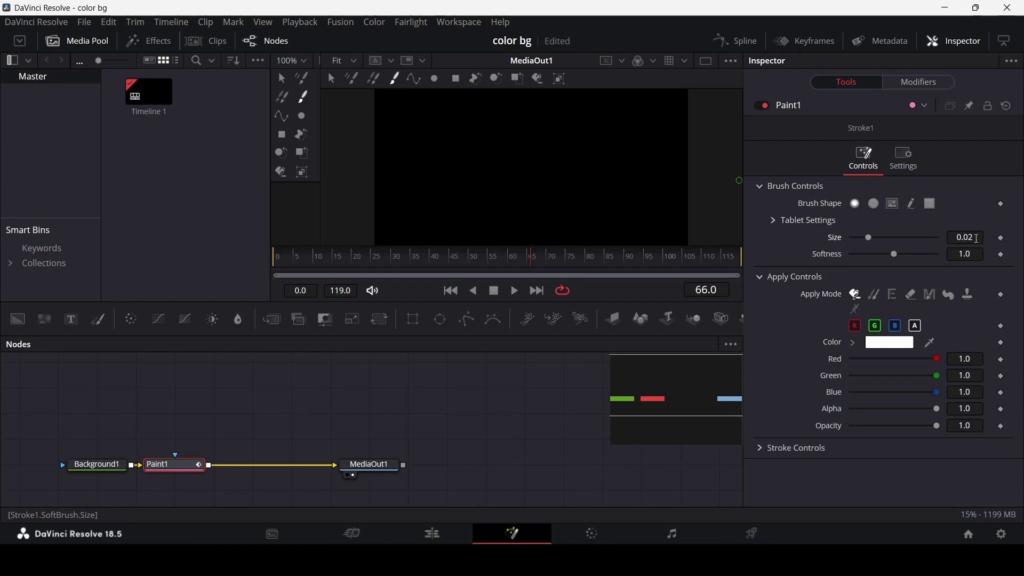
key(BackSpace)
key(BackSpace)
text(3)
key(Tab)
- Set the paint colour to #EE4E4E and paint a red blob at the frame's left edge
click(889, 347)
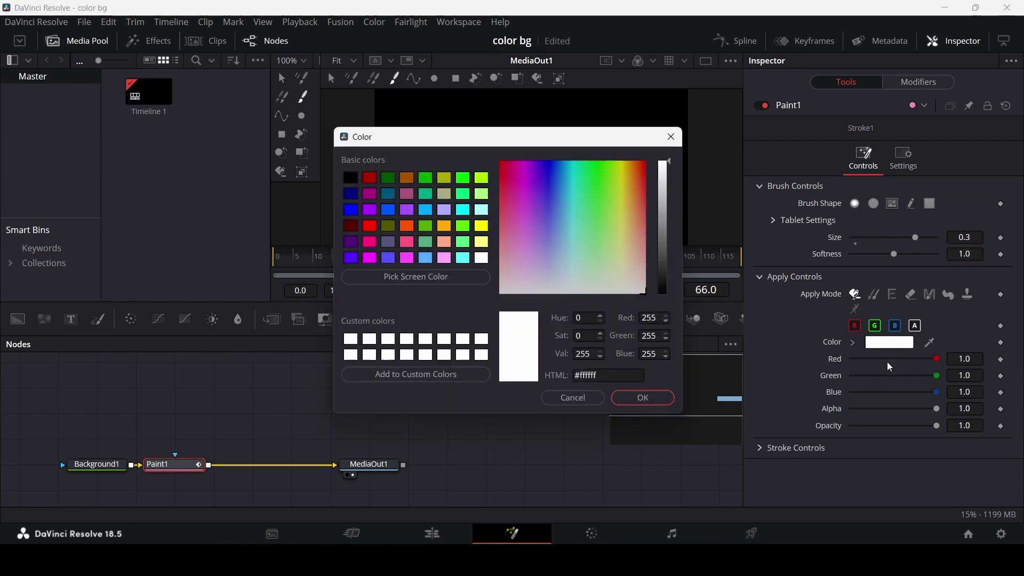
key(shift+Left)
key(shift+Left)
key(shift+Left)
key(shift+Left)
key(shift+Left)
key(shift+Left)
key(shift+Left)
text(#EE4E4E)
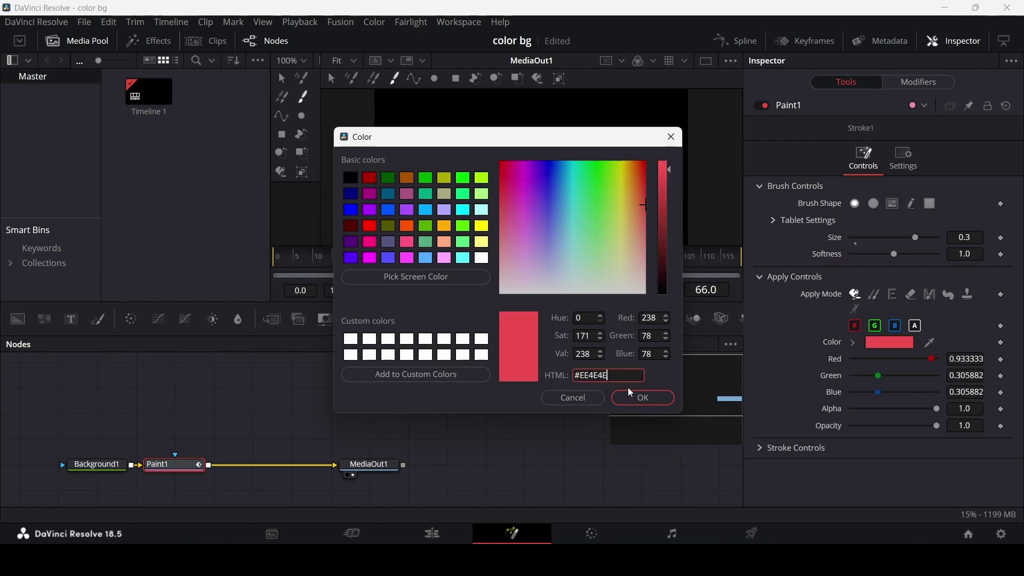
drag(609, 376, 568, 383)
click(640, 405)
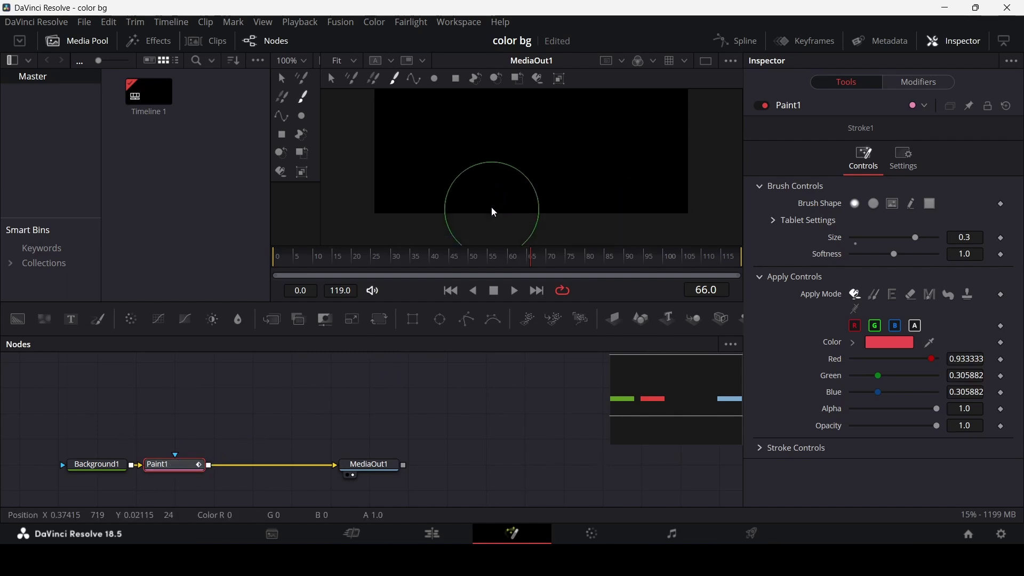
drag(395, 188, 398, 174)
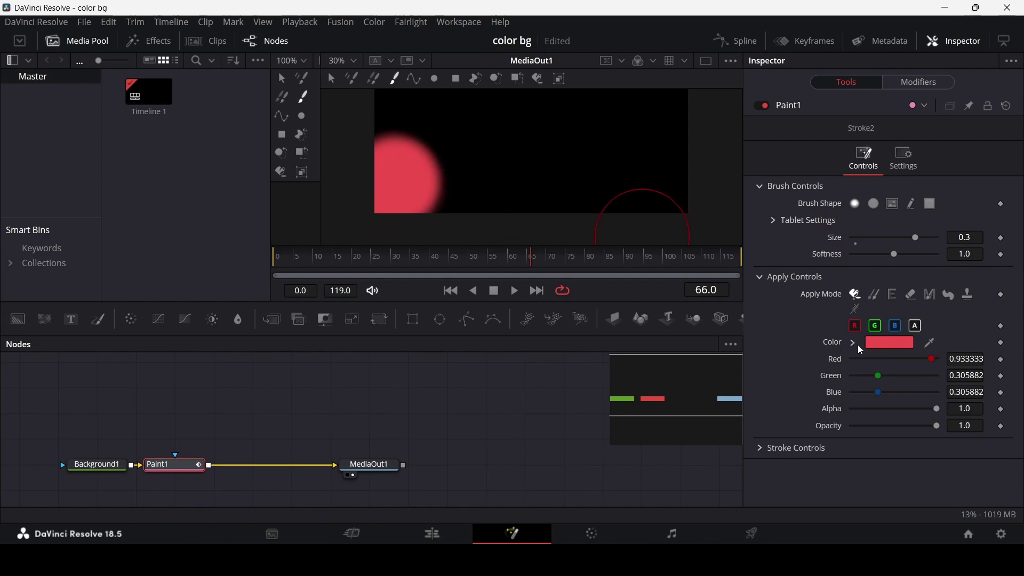
- Switch the paint colour to #FFC700 and paint a yellow blob over the red one
click(877, 342)
click(584, 377)
text(FFC700)
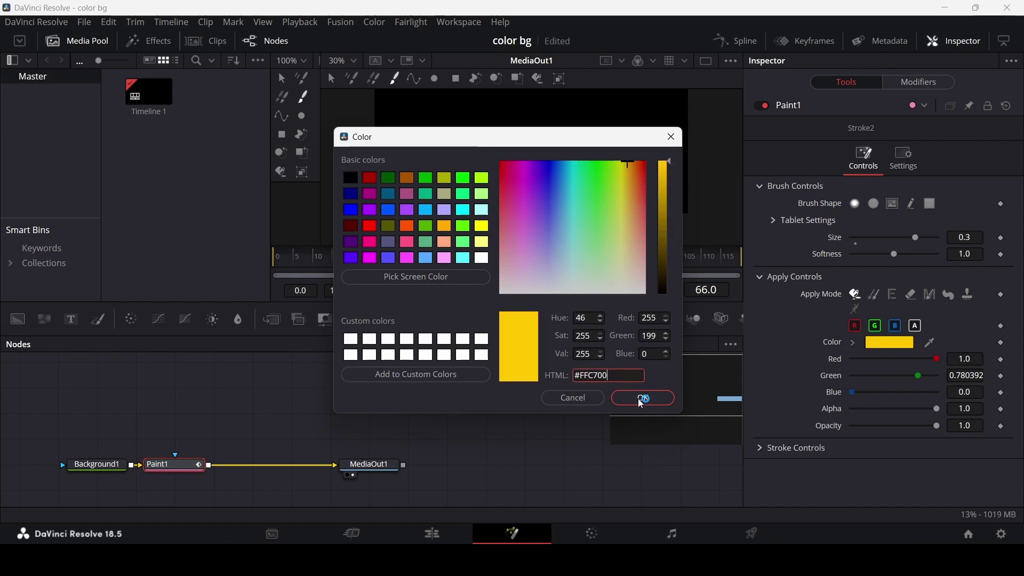
click(642, 399)
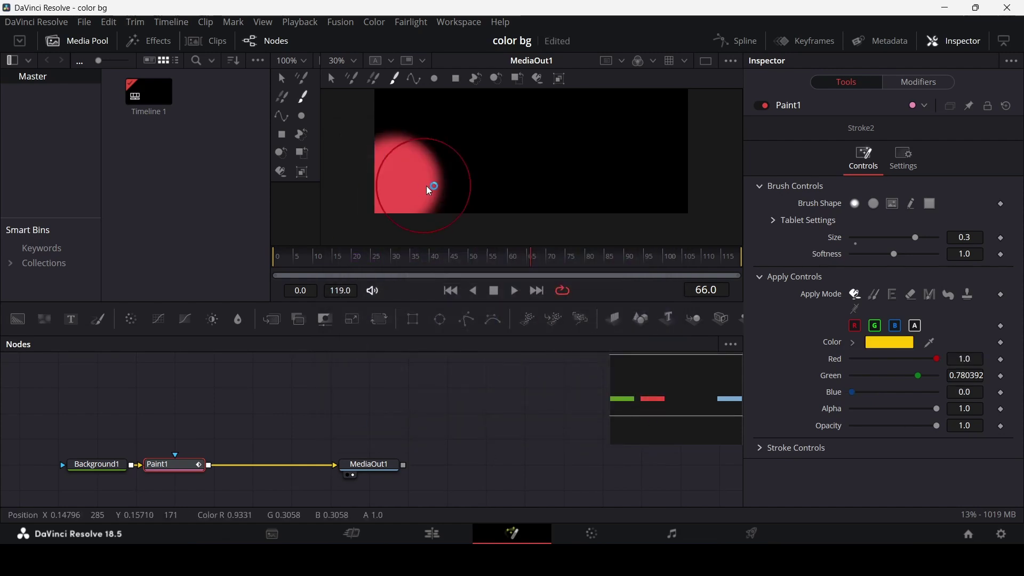
mouse_move(413, 209)
mouse_down()
mouse_move(451, 210)
mouse_move(420, 214)
mouse_up()
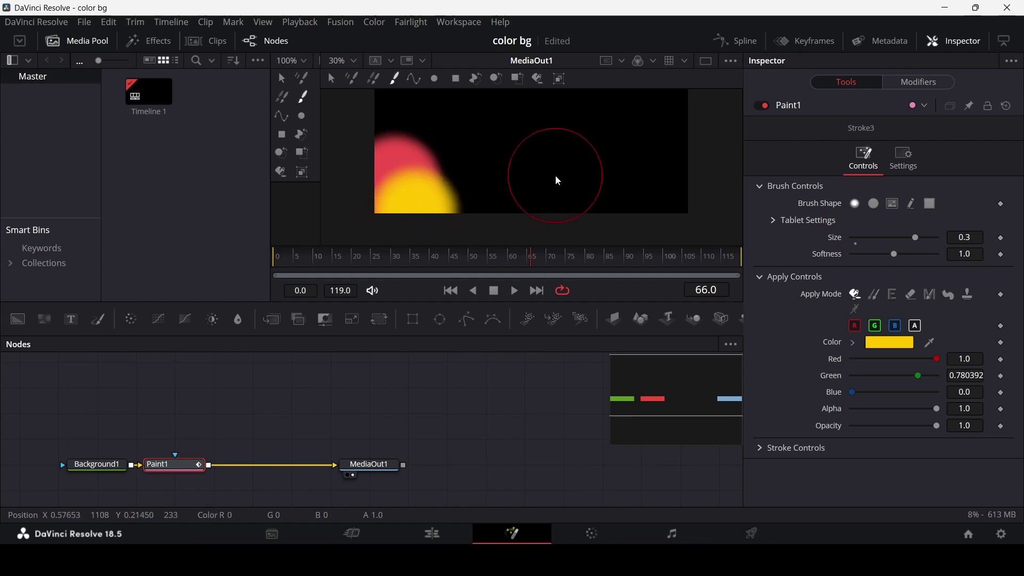
scroll(593, 166, up, 1)
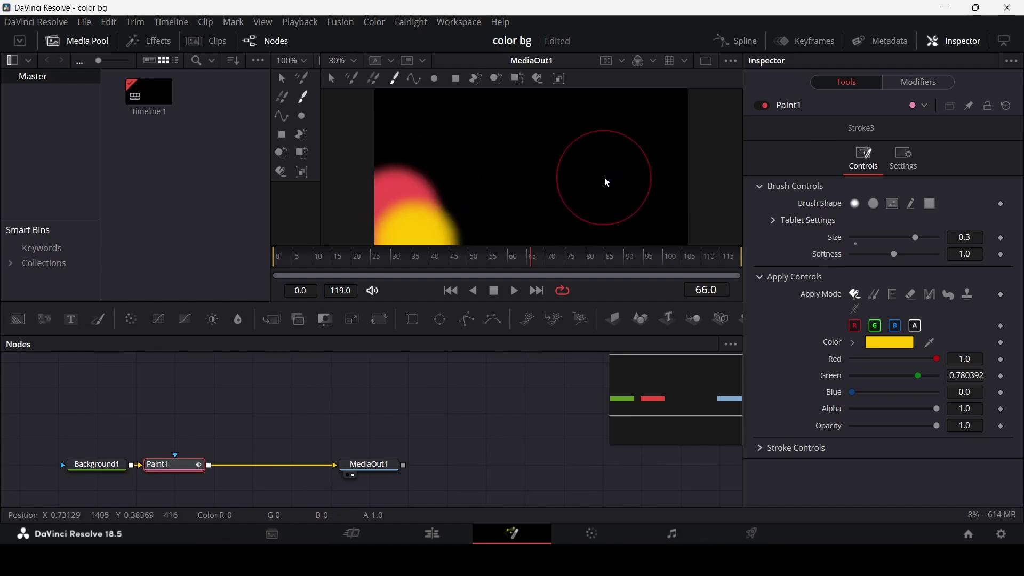
scroll(604, 177, up, 4)
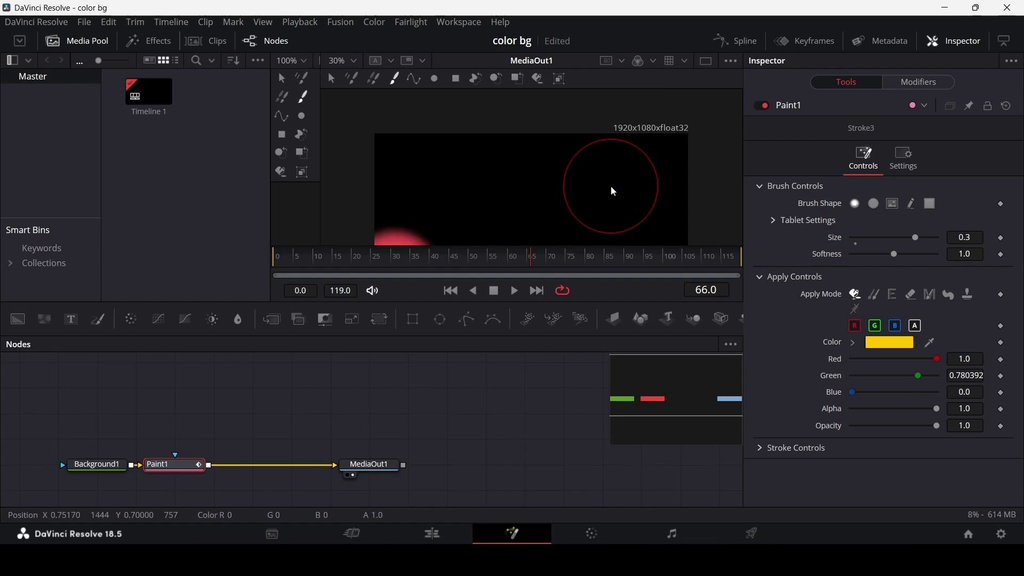
scroll(610, 186, down, 2)
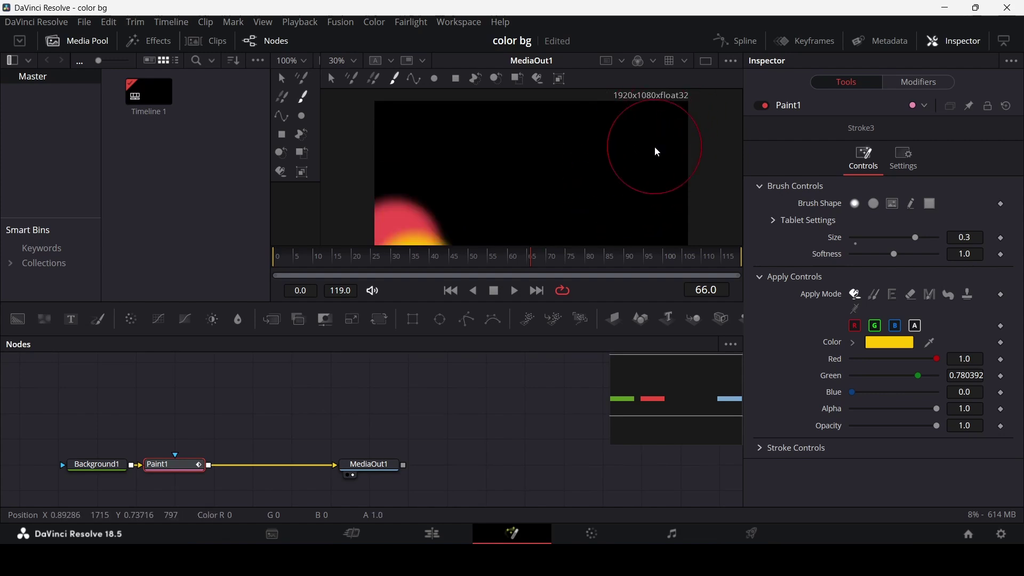
- Set the paint colour to teal #219C90 and paint a blob in the top-right corner
click(889, 343)
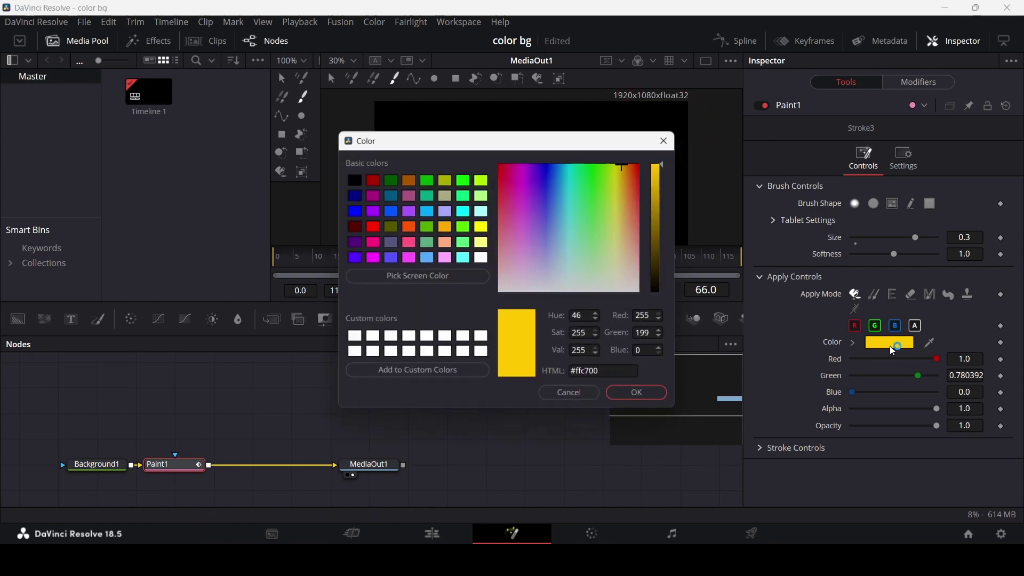
double_click(580, 375)
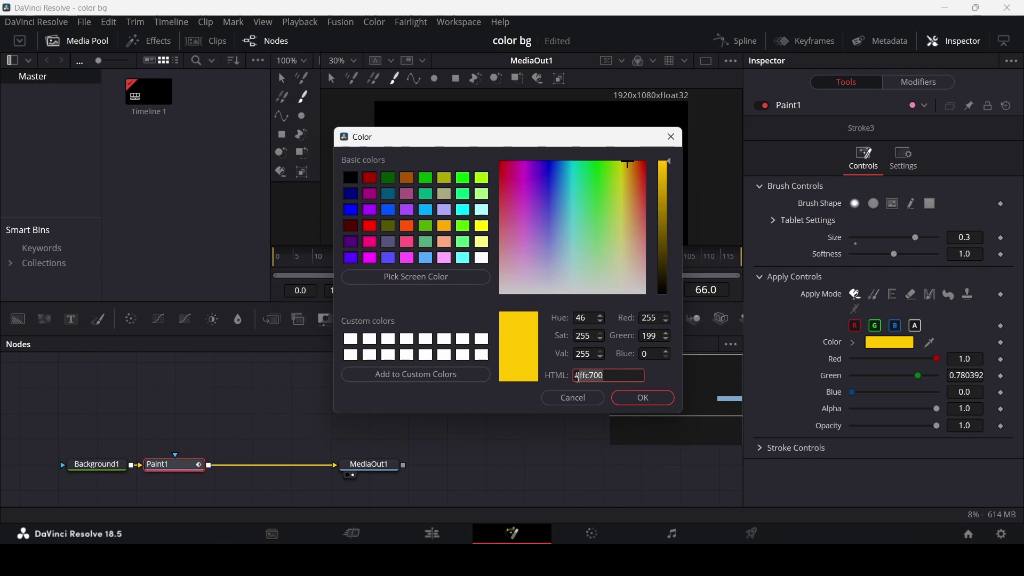
text(219C90)
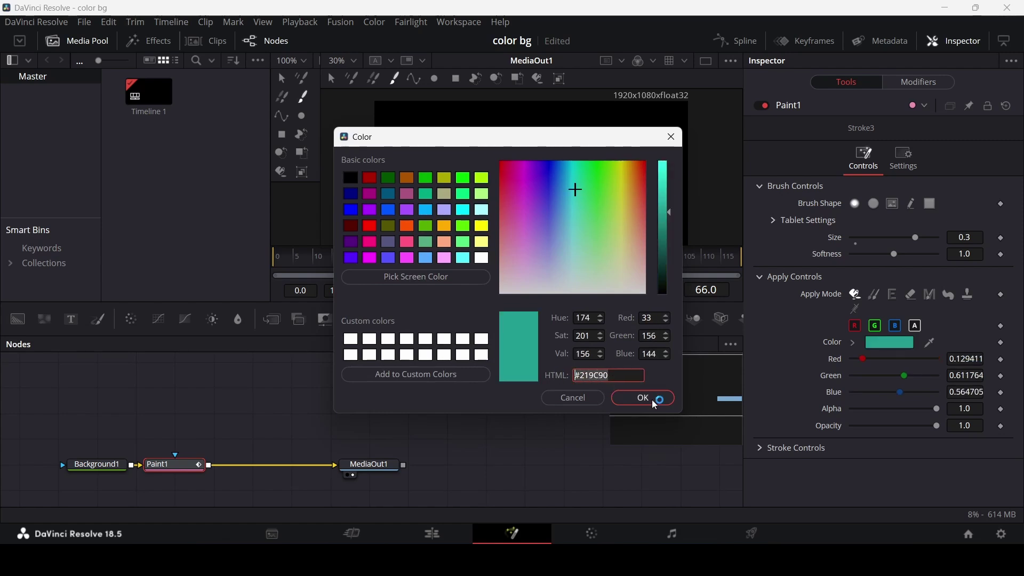
click(650, 399)
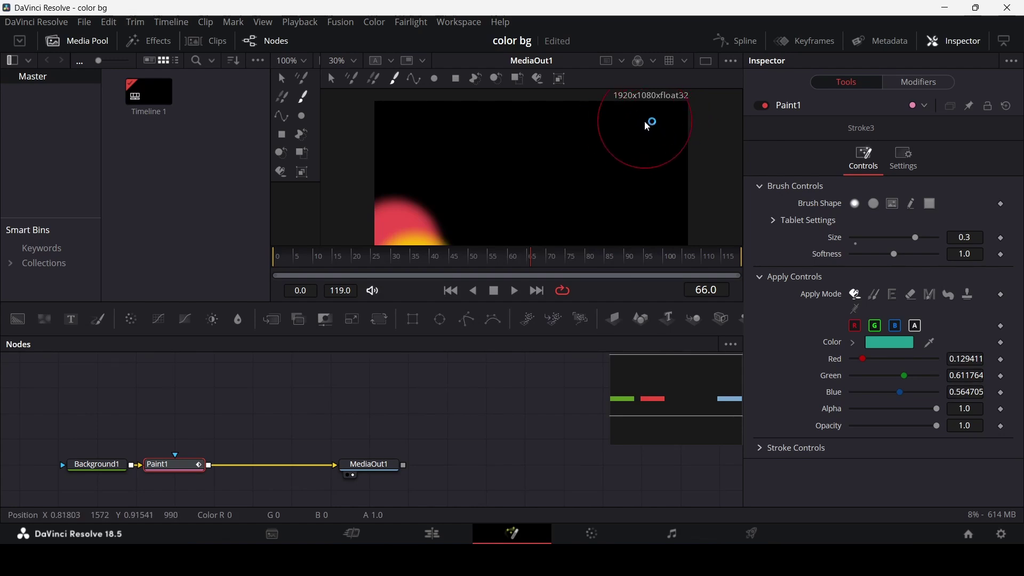
mouse_move(658, 120)
mouse_down()
mouse_move(638, 111)
mouse_move(656, 139)
mouse_move(637, 126)
mouse_move(649, 105)
mouse_move(634, 113)
mouse_move(643, 129)
mouse_move(630, 110)
mouse_move(658, 114)
mouse_up()
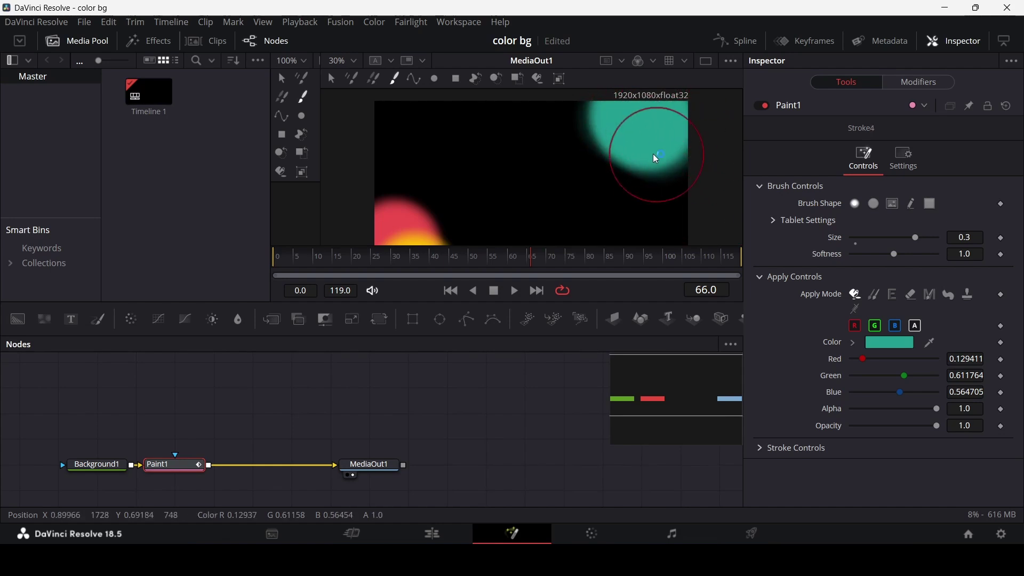
- Set the paint colour to pale yellow #FFF455 and paint along the right edge
click(883, 344)
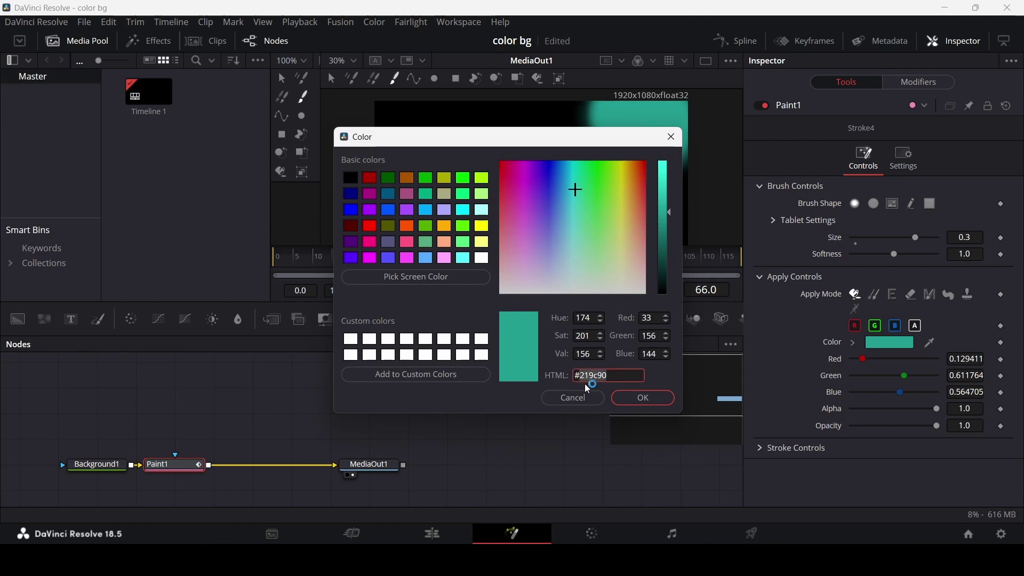
key(ctrl+a)
text(#FFF455)
drag(609, 376, 570, 378)
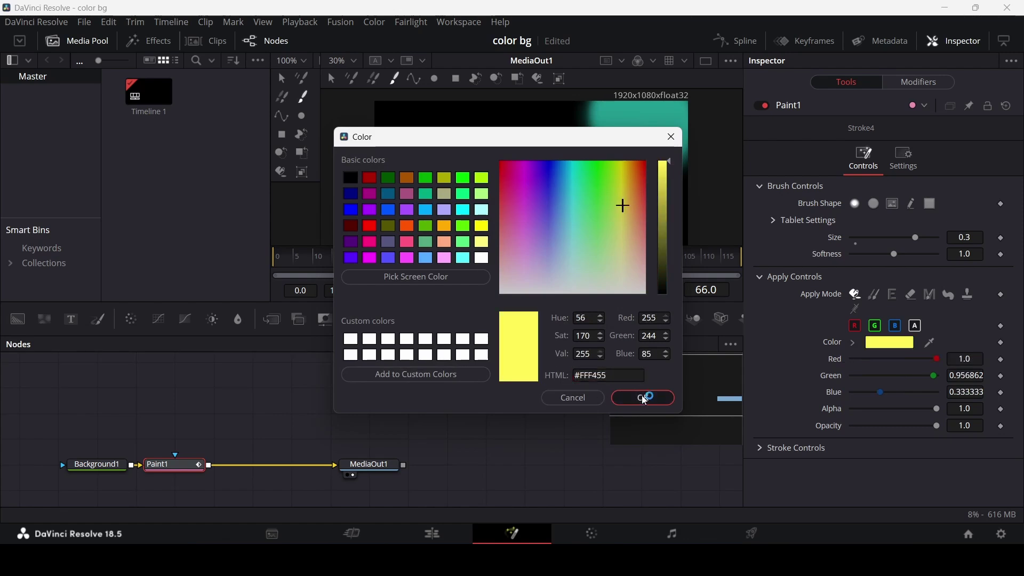
click(643, 398)
click(668, 166)
mouse_move(667, 165)
mouse_down()
mouse_move(673, 131)
mouse_move(685, 205)
mouse_up()
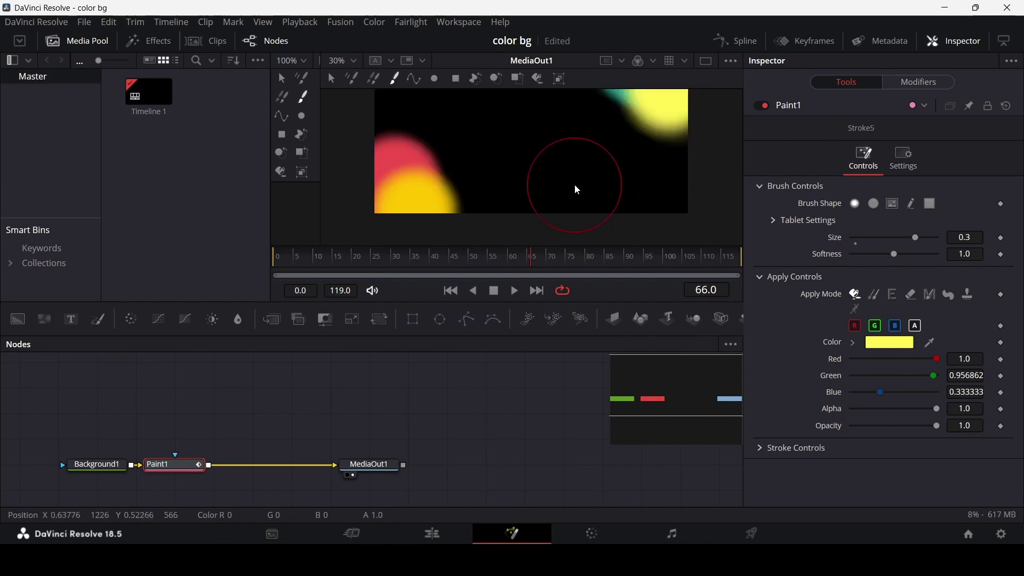
- Change the paint colour to orange #FF7F3E for the top-right blob, then select Paint1
scroll(574, 174, down, 2)
scroll(555, 175, up, 1)
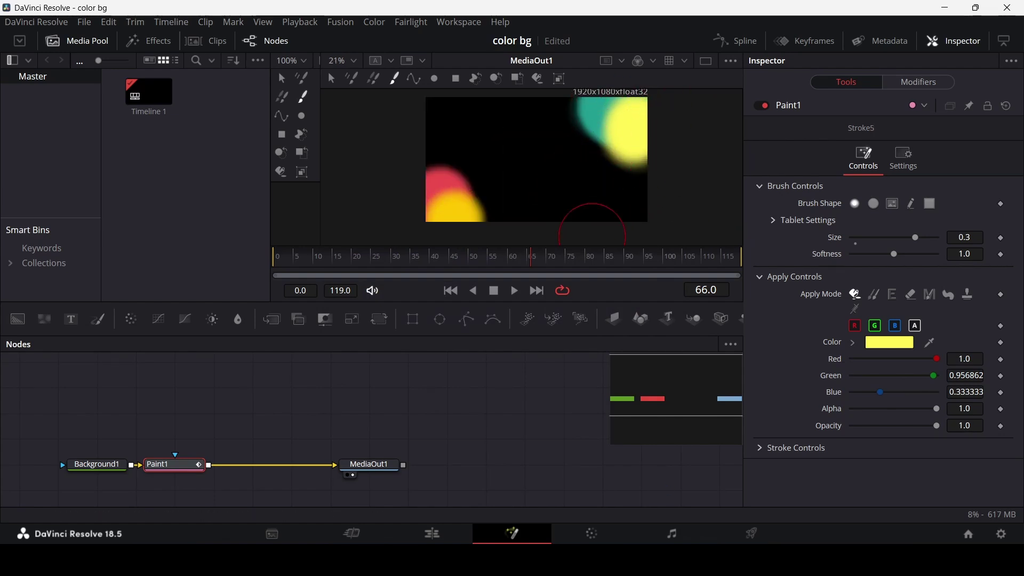
click(887, 345)
click(597, 375)
key(ctrl+a)
text(#FF7F3E)
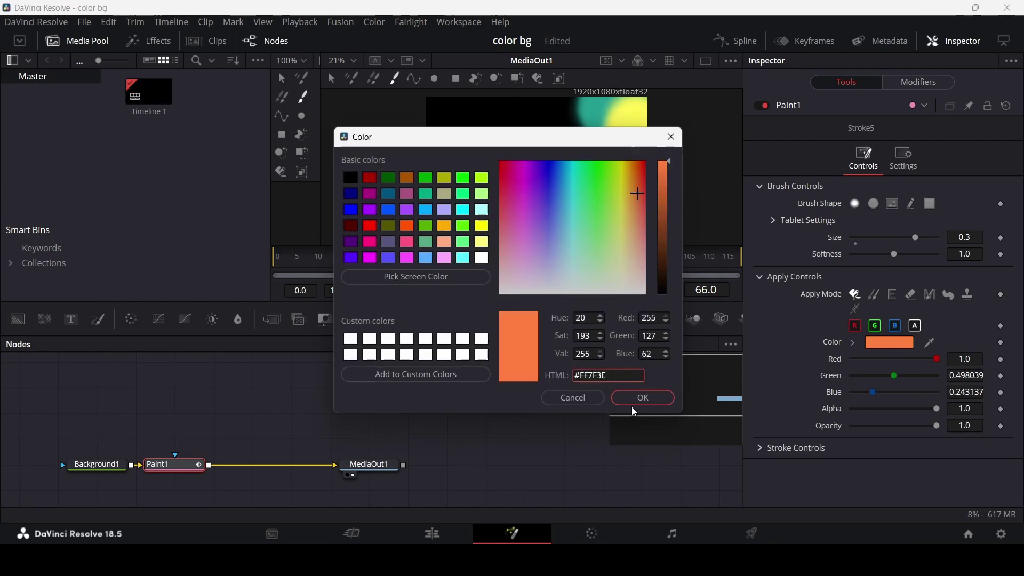
click(641, 398)
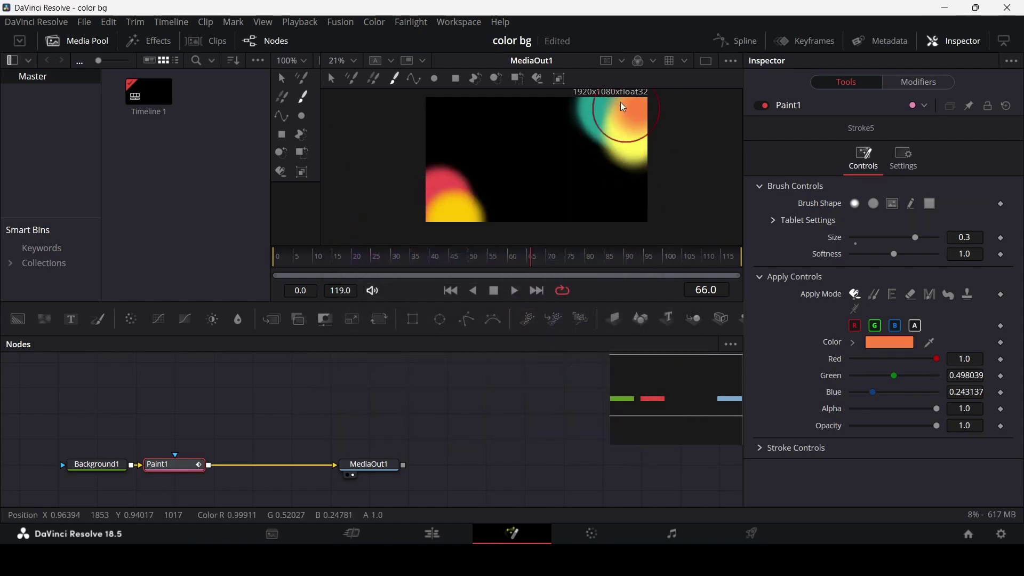
scroll(582, 152, down, 1)
scroll(582, 151, up, 1)
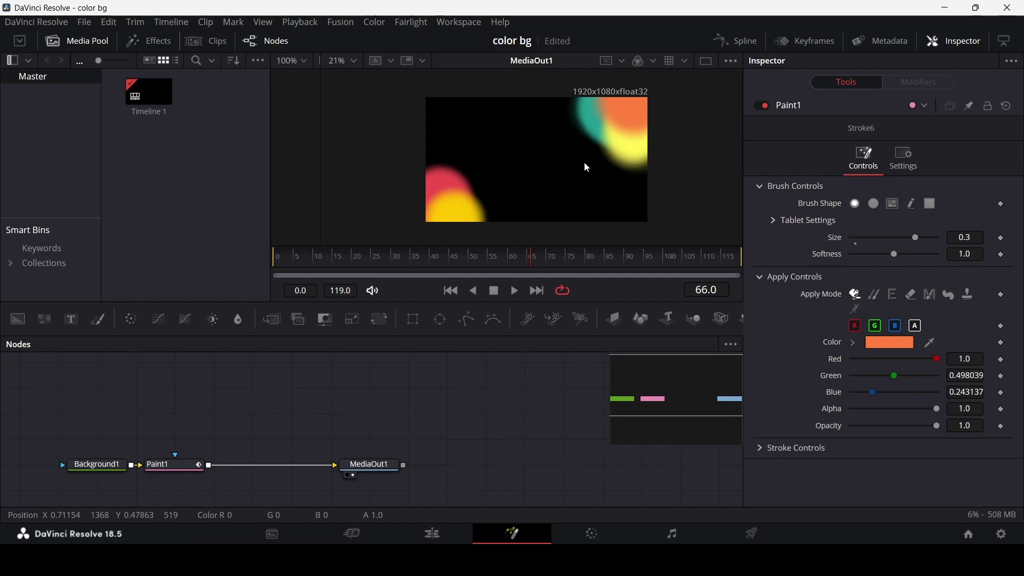
click(170, 469)
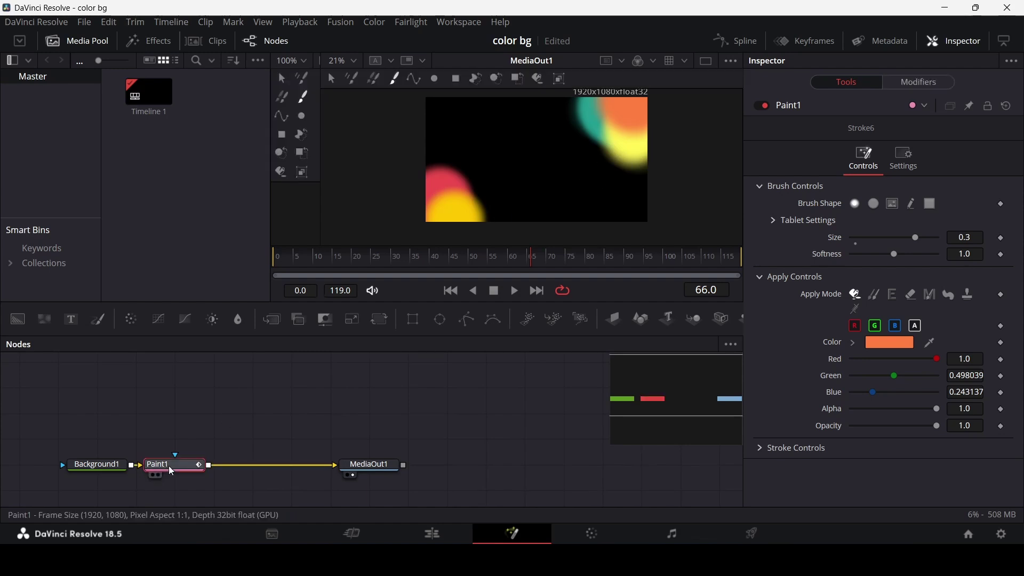
- List all of Paint1's strokes in the Modifiers tab, collapsing Stroke6's settings
click(912, 84)
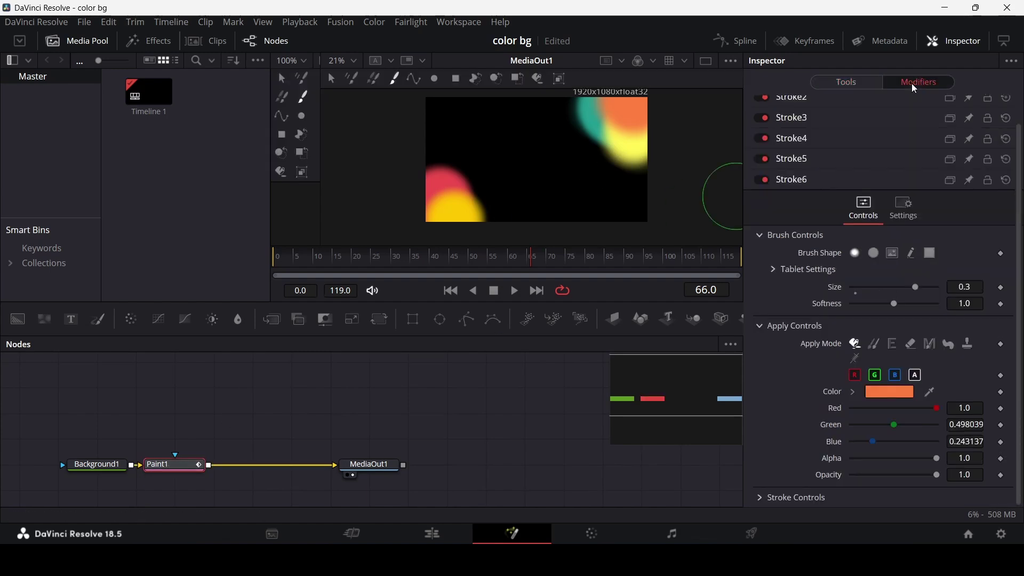
scroll(801, 137, up, 1)
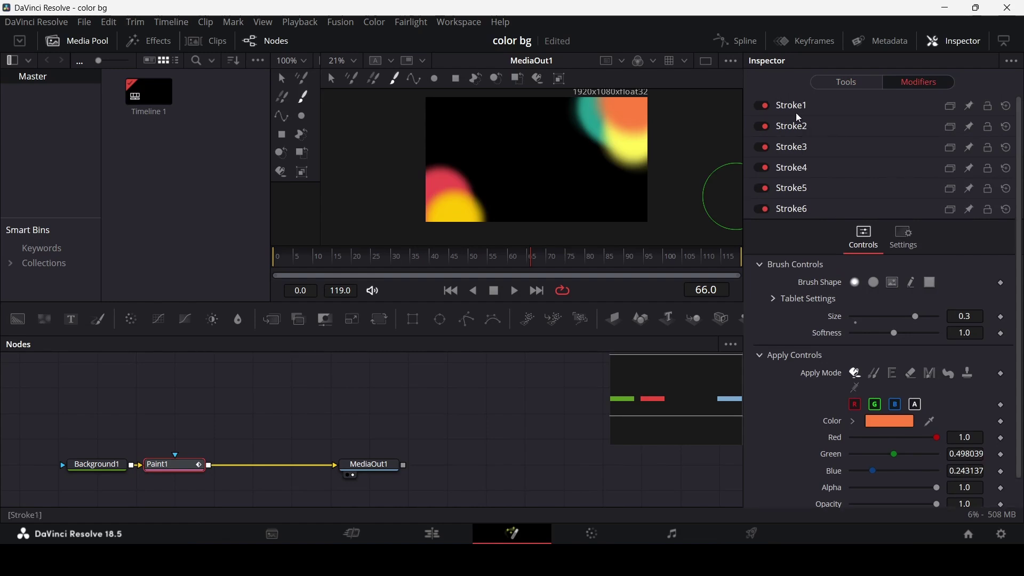
click(797, 209)
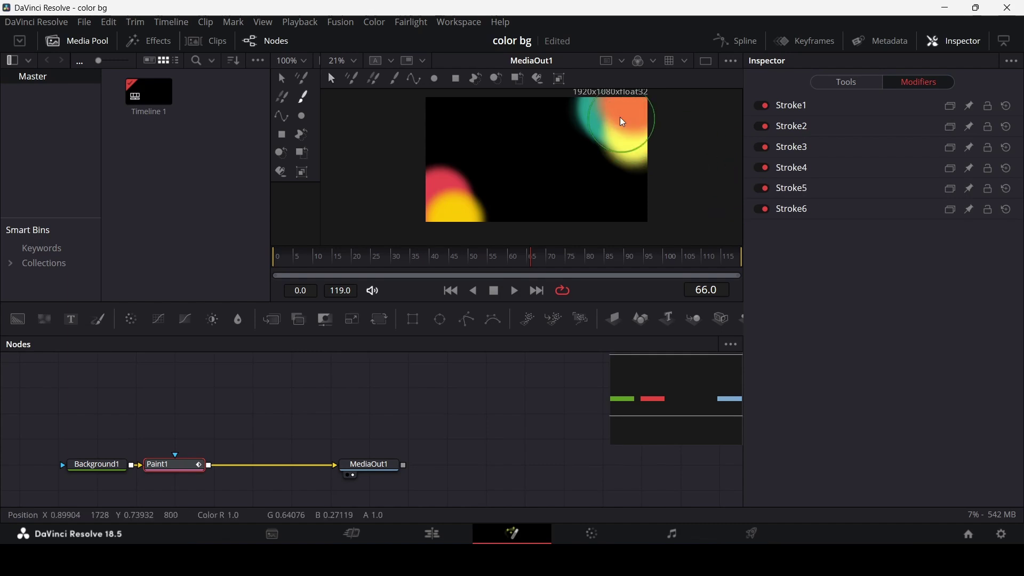
- Toggle Strokes 4 to 1 off and on to identify each blob, leaving Stroke1 expanded
click(765, 169)
click(766, 170)
click(767, 152)
click(766, 153)
click(765, 129)
click(765, 129)
click(765, 106)
click(765, 106)
click(765, 106)
click(765, 106)
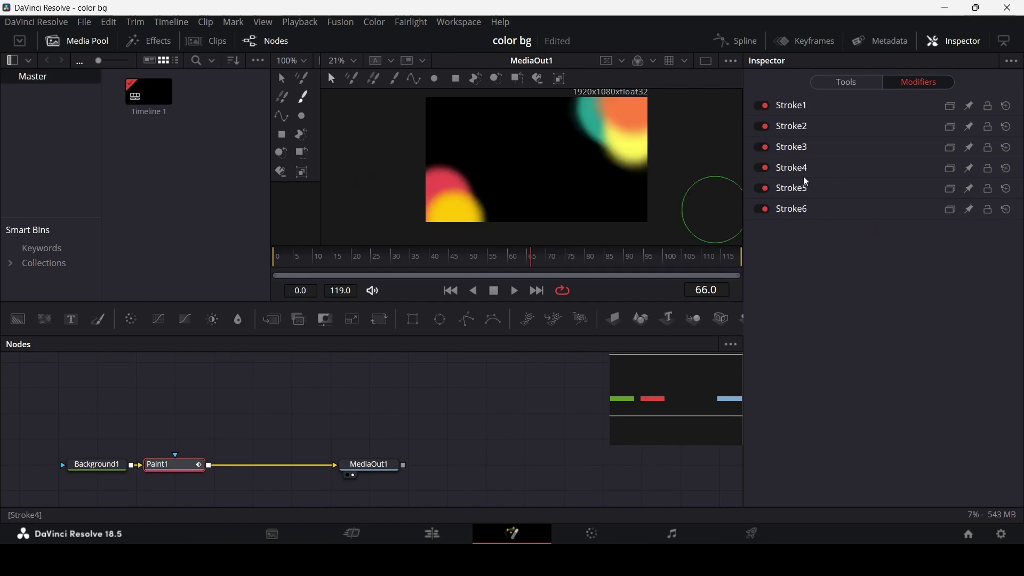
click(794, 107)
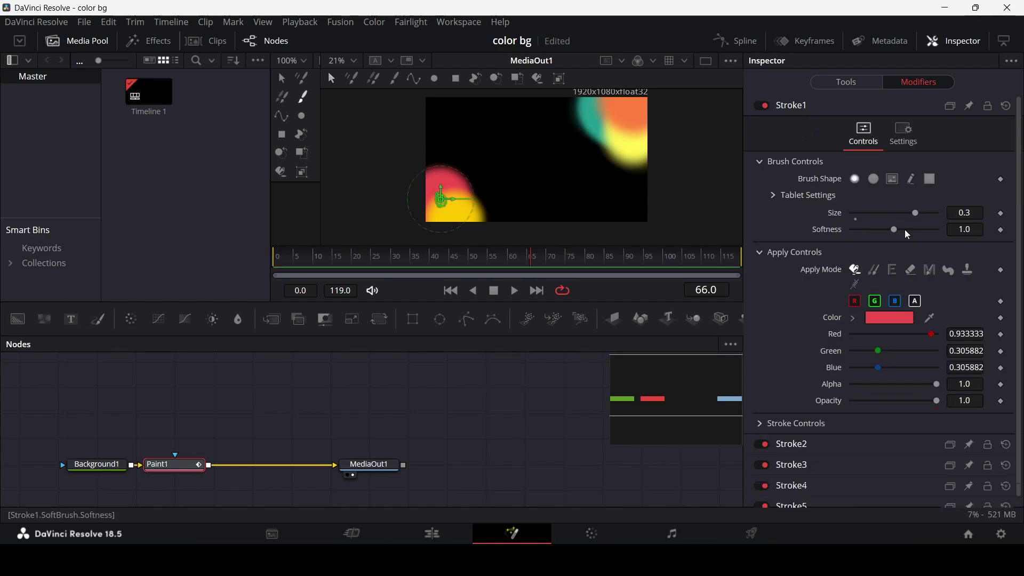
- Give the red Stroke1 size 0.4 and softness 1.685
drag(915, 213, 944, 214)
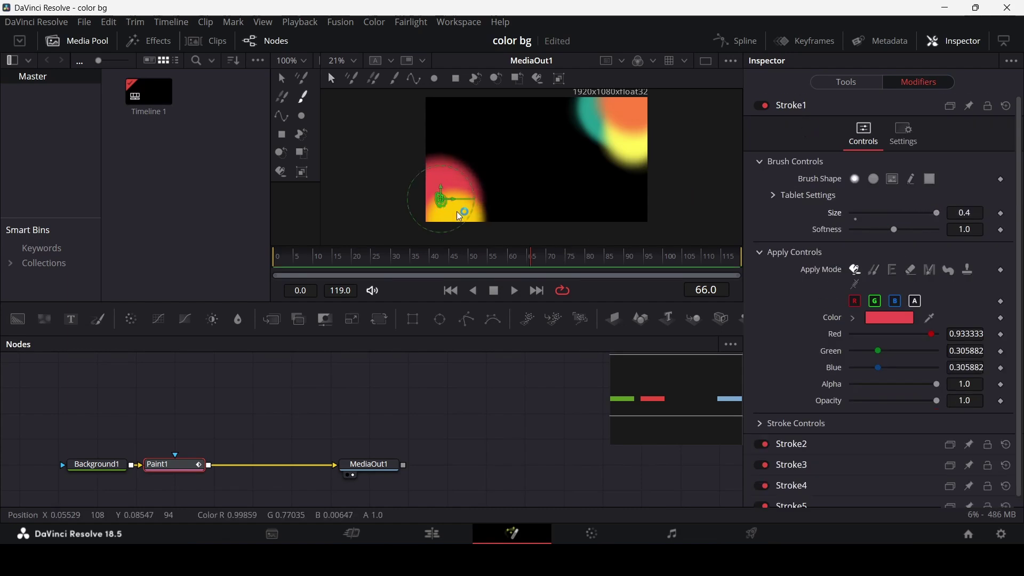
drag(897, 230, 929, 237)
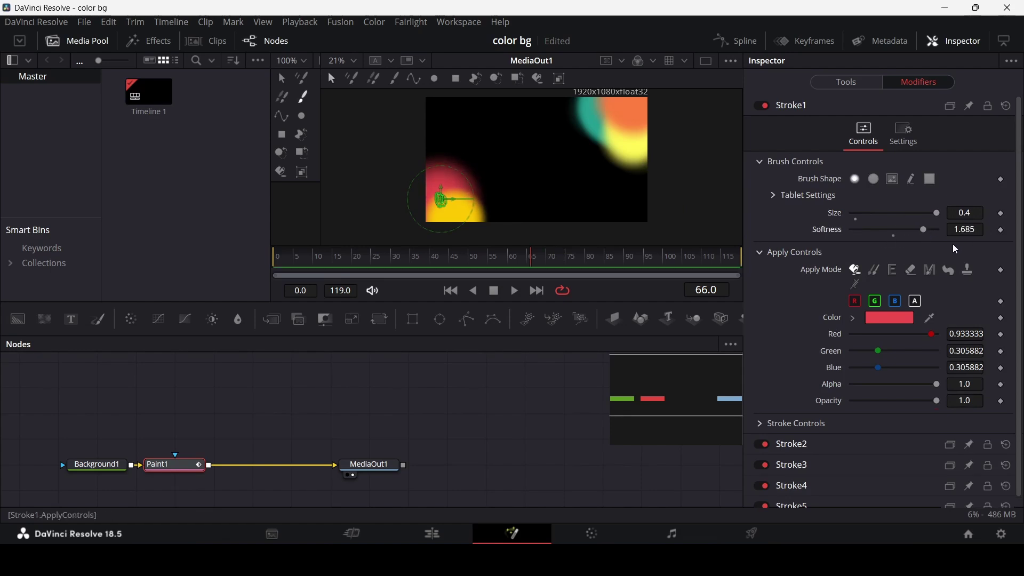
scroll(821, 278, down, 1)
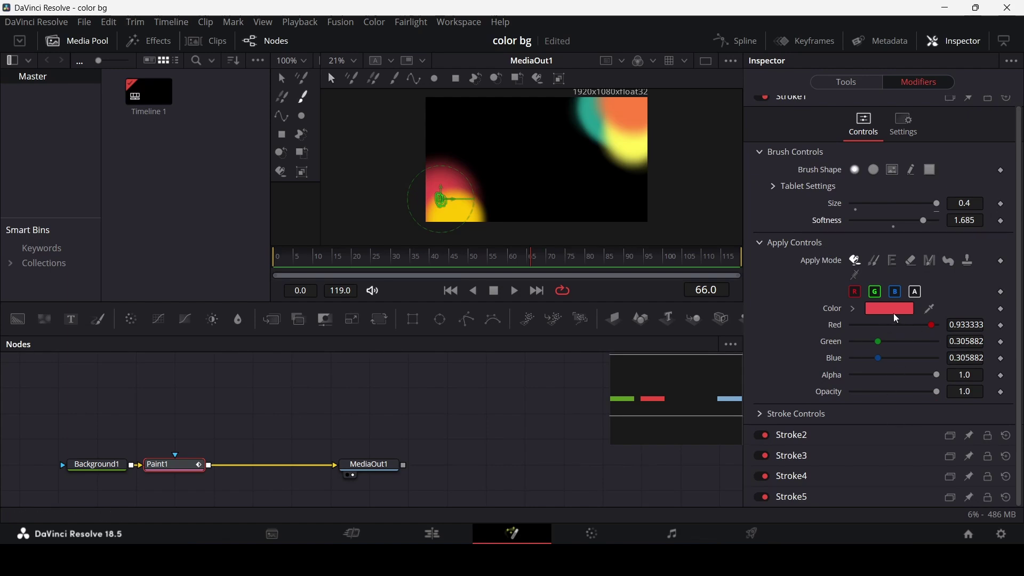
scroll(832, 256, up, 1)
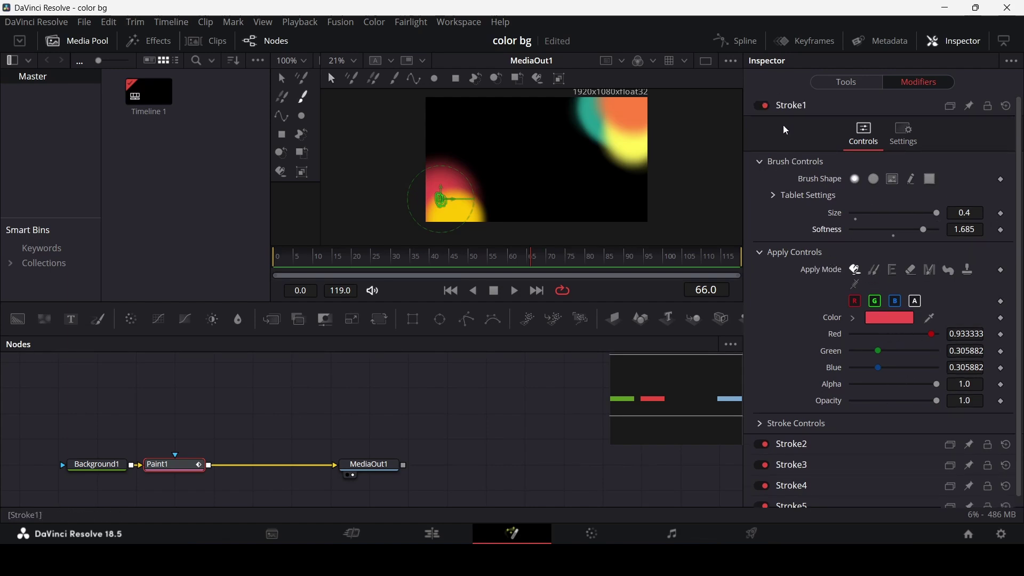
- Raise the yellow Stroke2's softness to 1.37
click(795, 110)
click(801, 131)
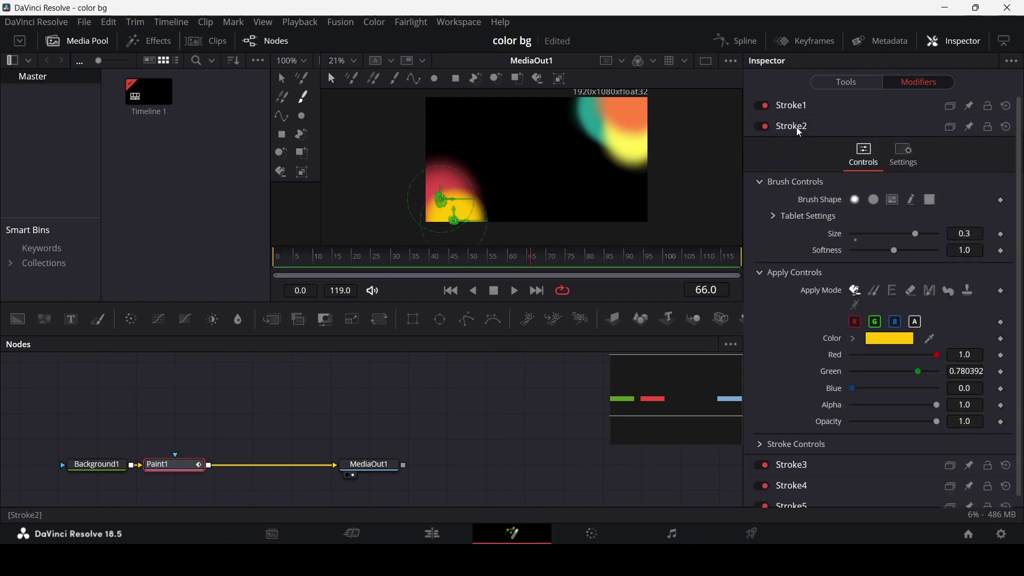
scroll(803, 221, down, 1)
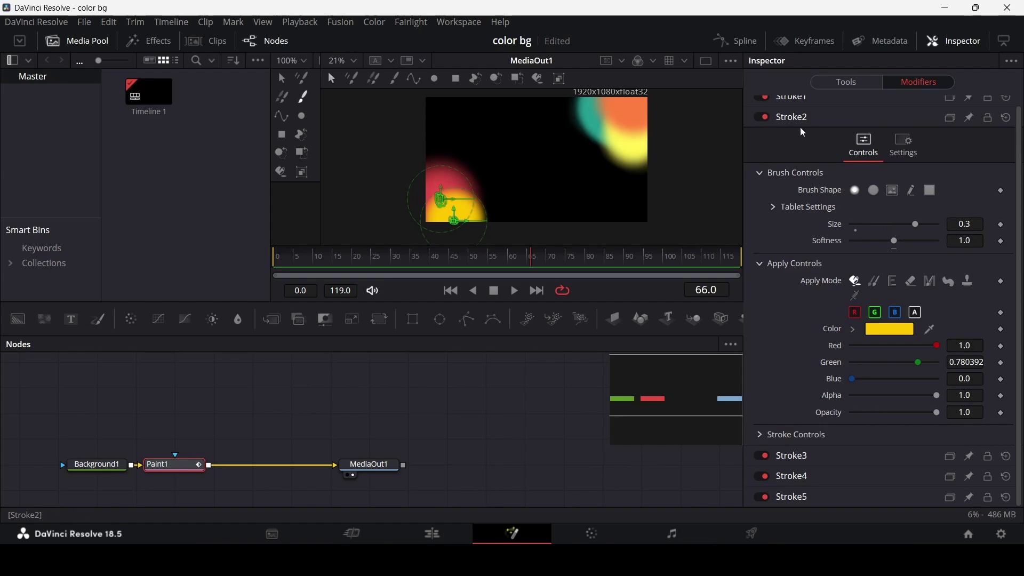
drag(896, 241, 917, 247)
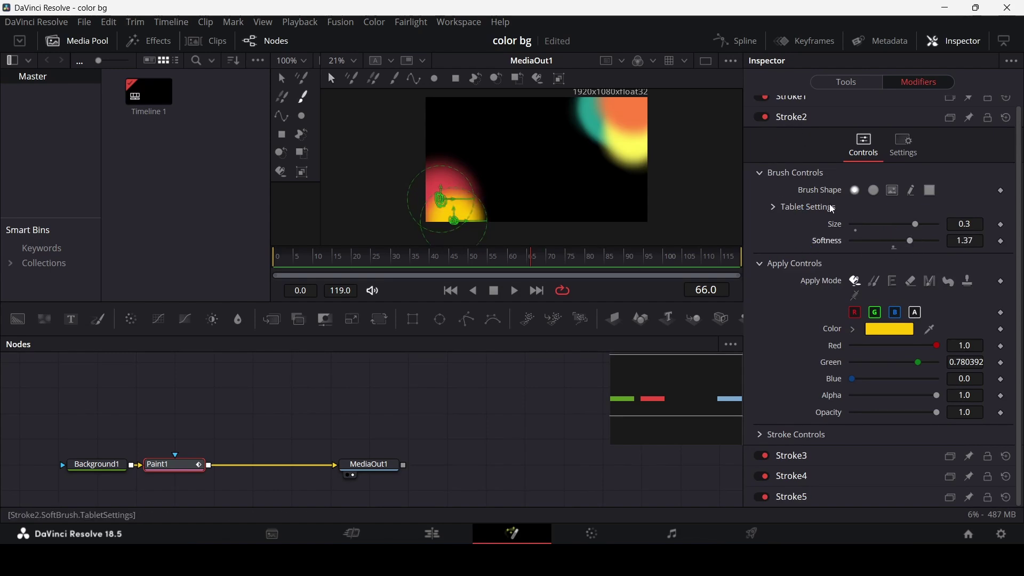
- Raise the softness of Strokes 3, 4 and 5, with Stroke5 at 1.606
click(805, 116)
click(806, 145)
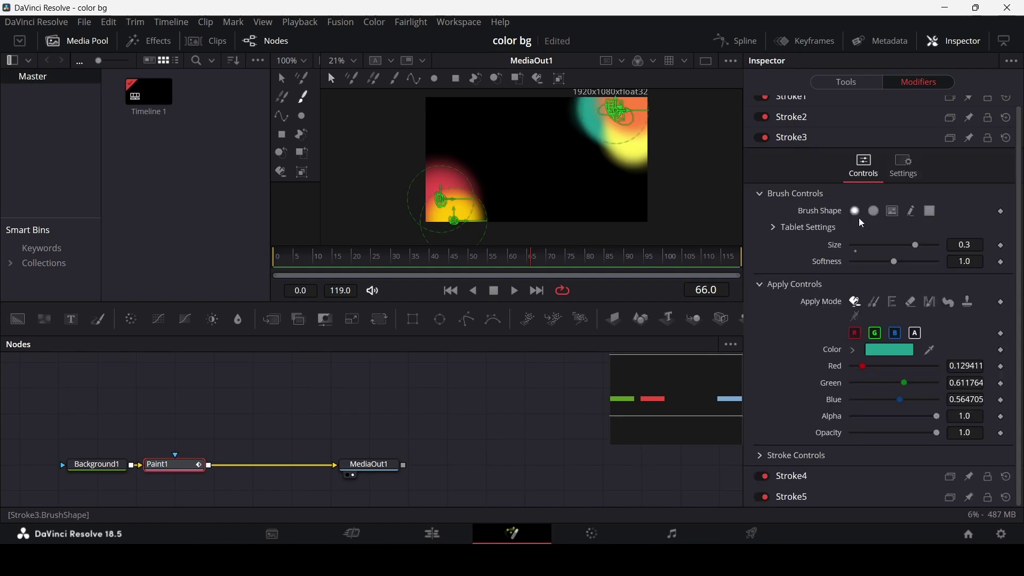
mouse_move(899, 267)
mouse_down()
mouse_move(917, 267)
mouse_move(871, 266)
mouse_move(913, 266)
mouse_up()
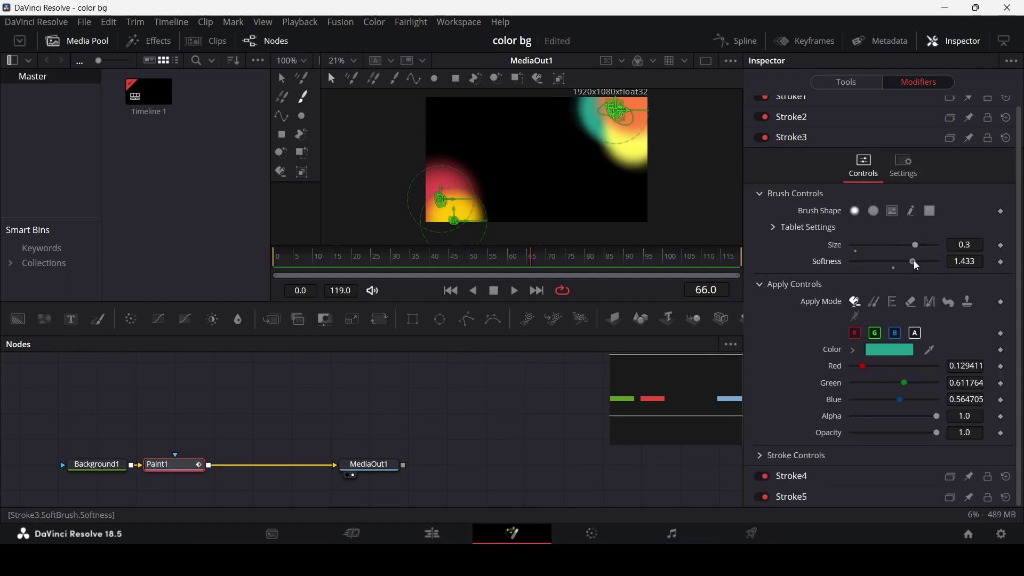
click(794, 139)
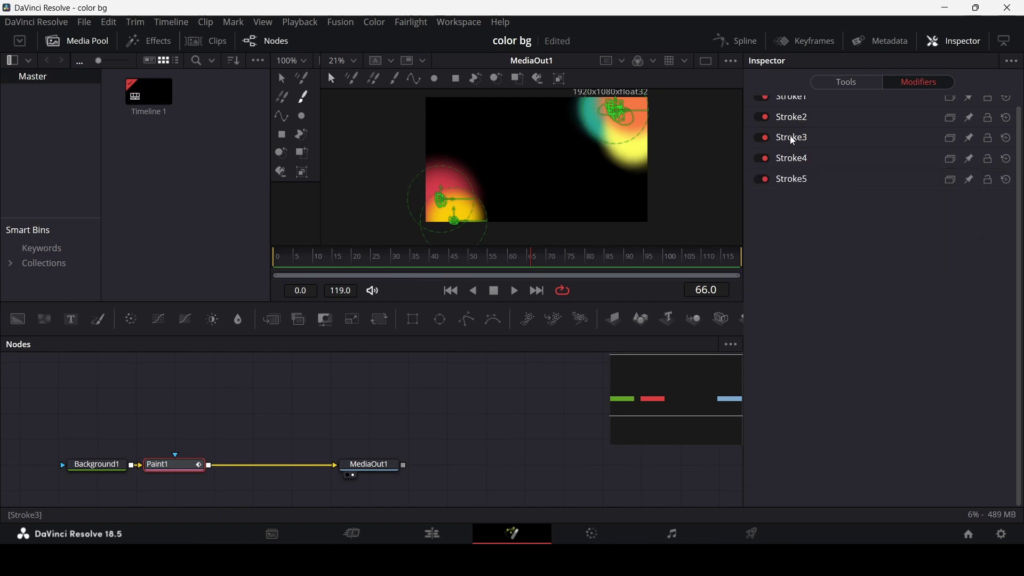
click(794, 160)
drag(899, 286, 928, 286)
click(795, 159)
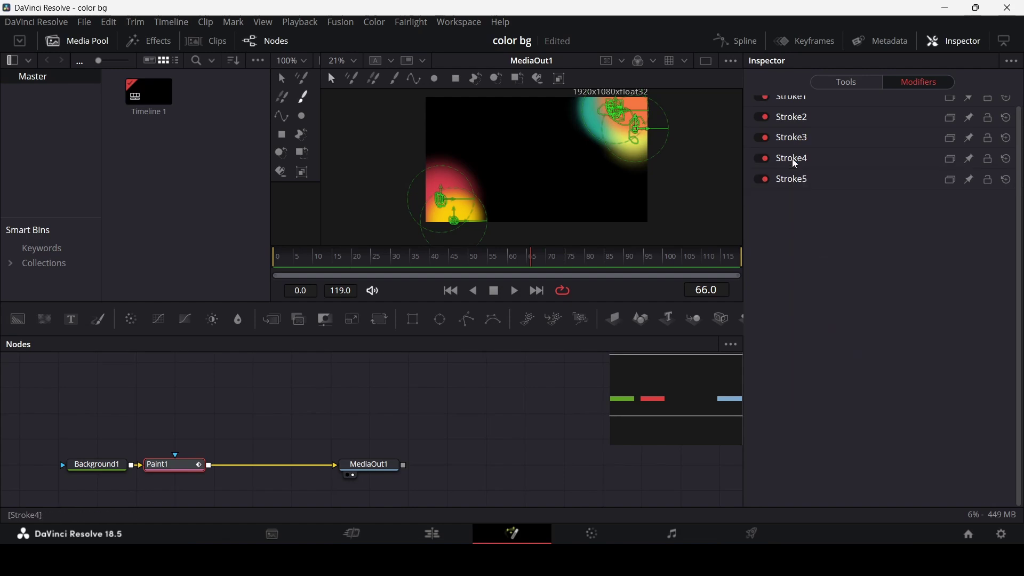
click(800, 185)
mouse_move(908, 304)
mouse_down()
mouse_move(933, 307)
mouse_move(924, 307)
mouse_up()
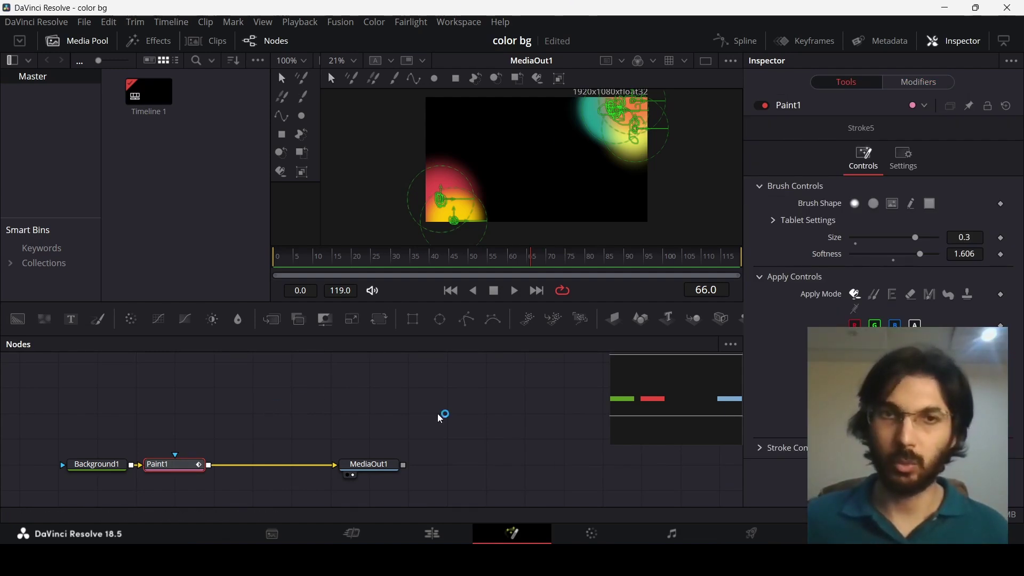
key(shift+space)
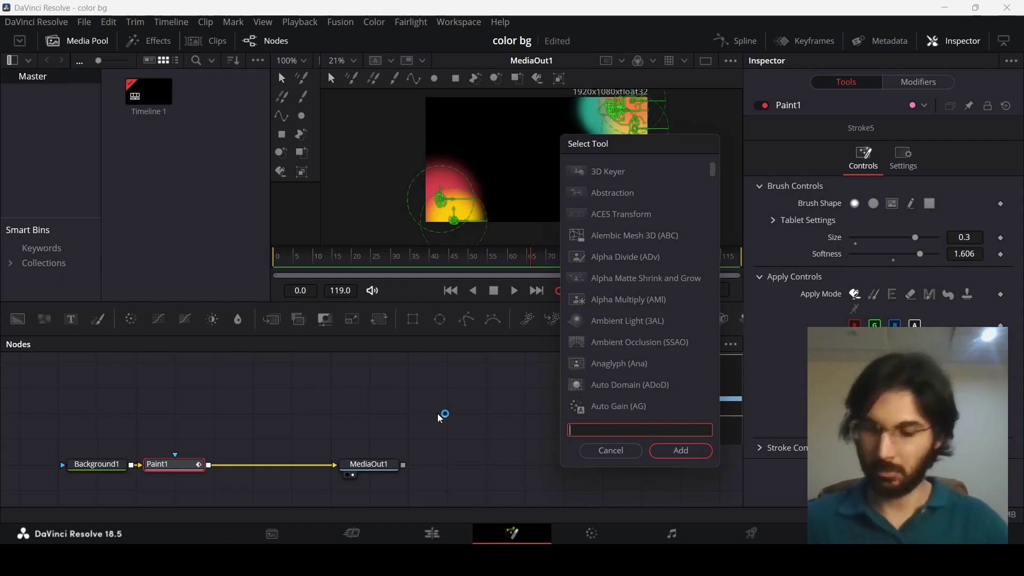
- Insert a Gaussian Blur after Paint1 at strength 1.0 and shift MediaOut1 further right
text(blur)
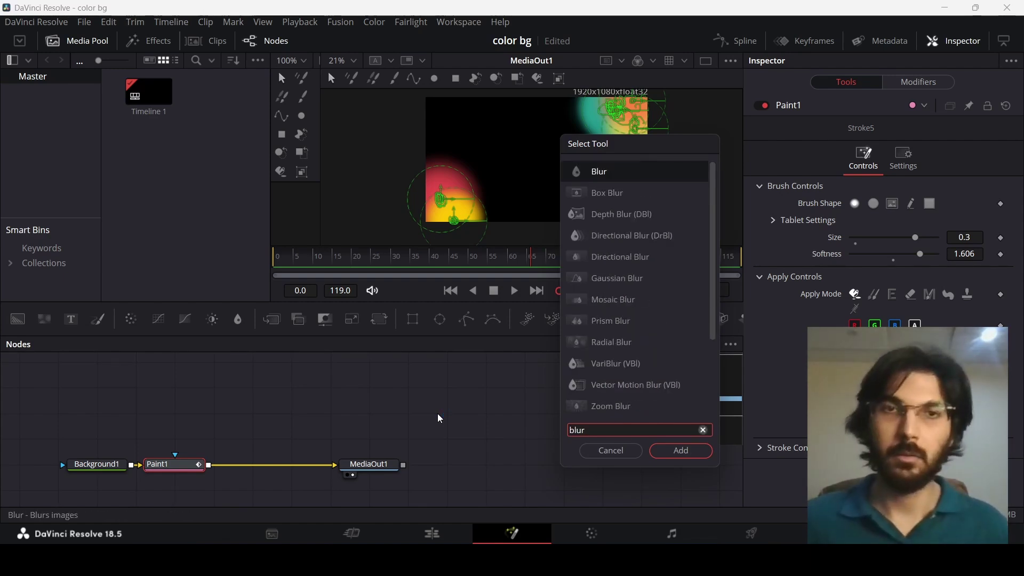
click(622, 279)
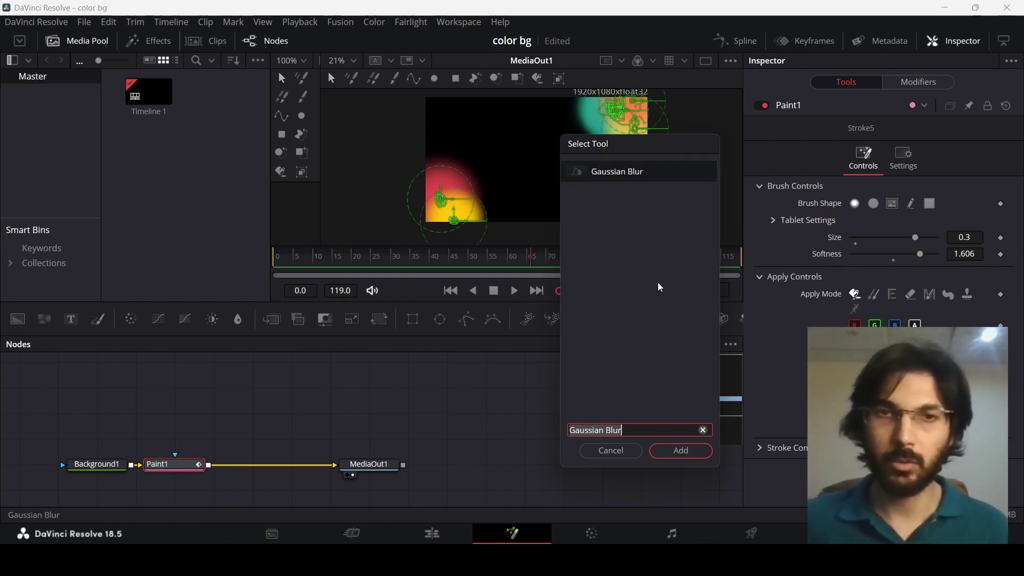
click(685, 449)
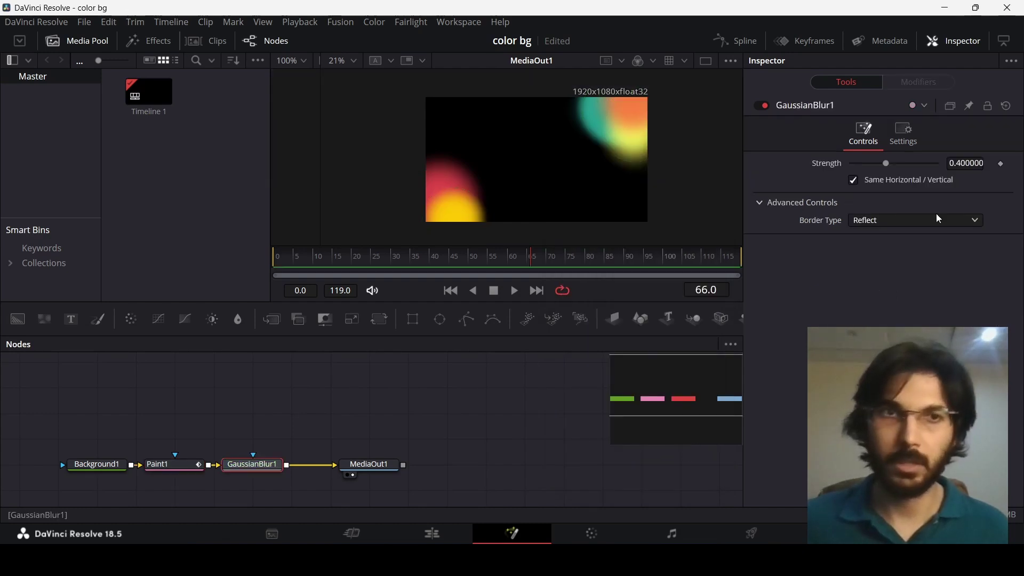
drag(899, 166, 941, 167)
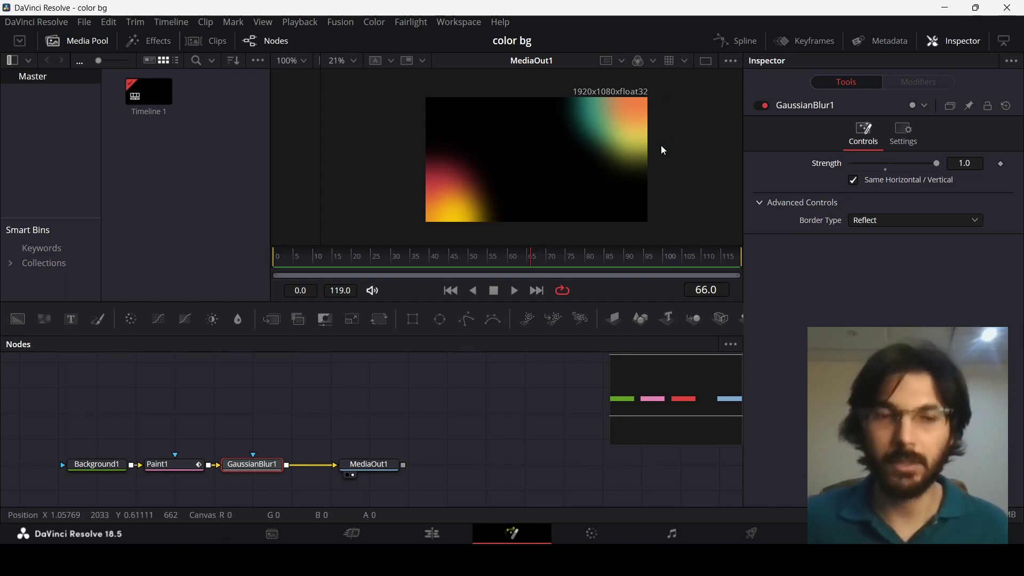
drag(372, 469, 525, 468)
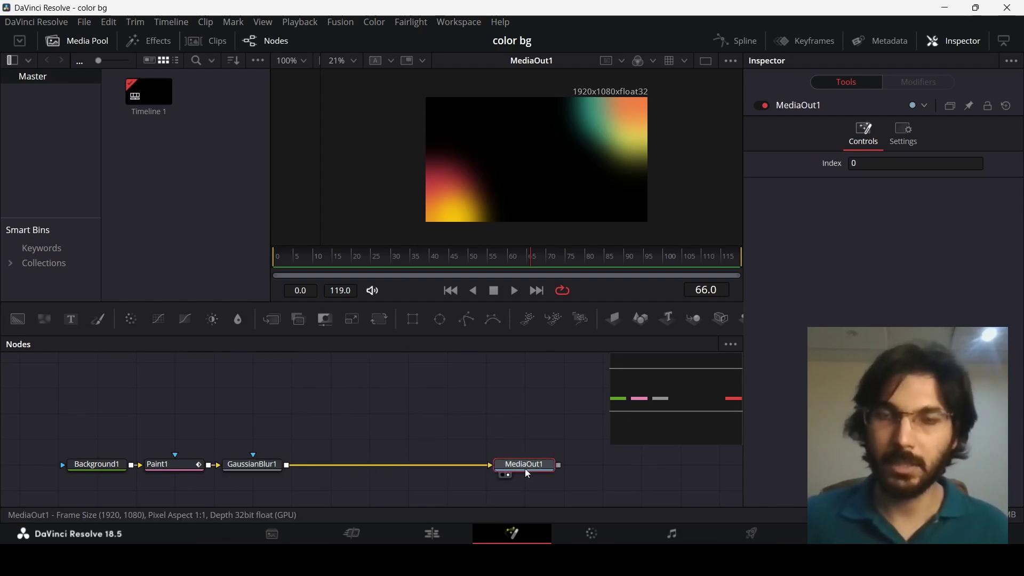
click(474, 423)
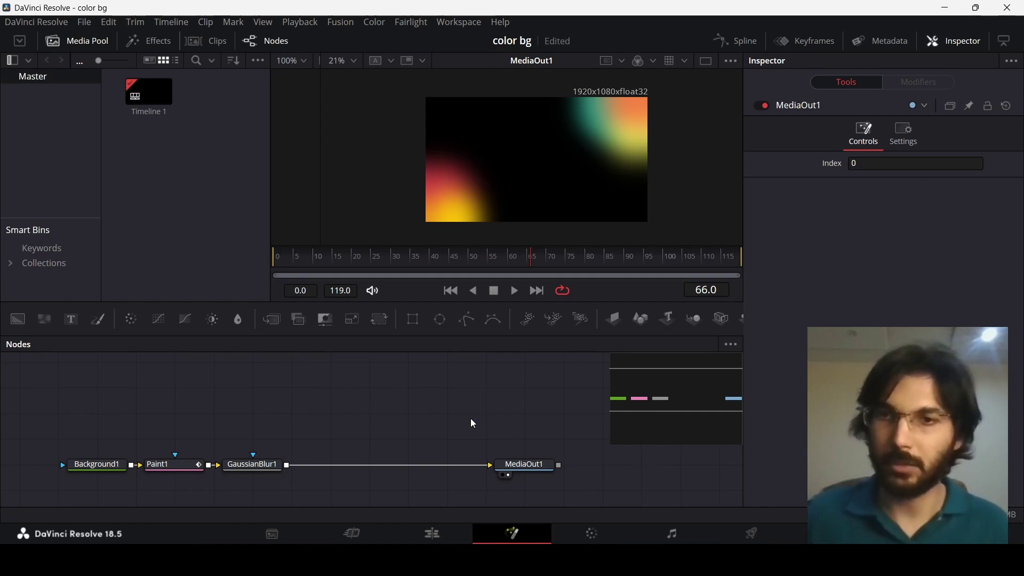
- Add a Text1 node and merge it over the blurred background
drag(277, 405, 296, 466)
click(345, 416)
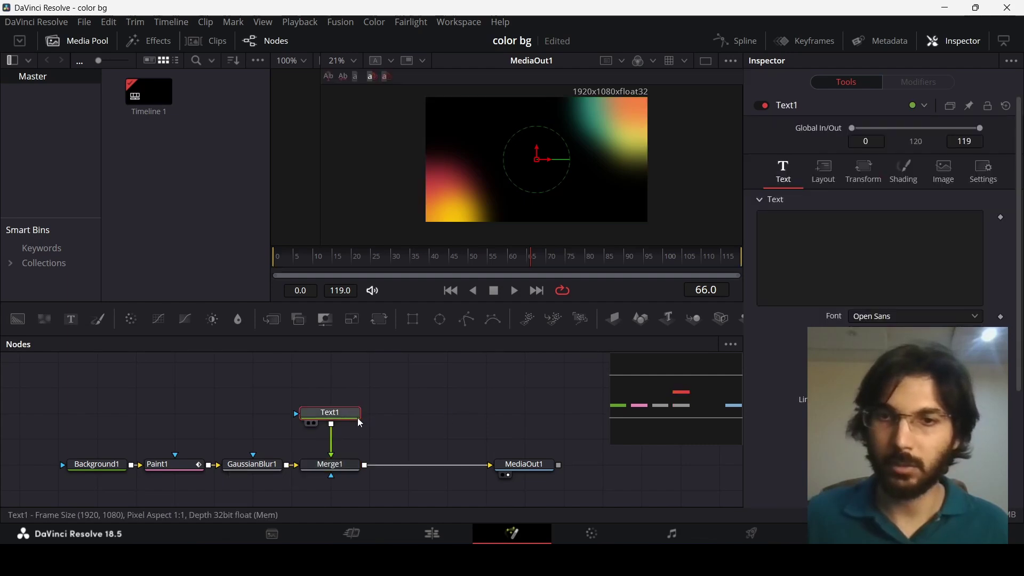
click(362, 472)
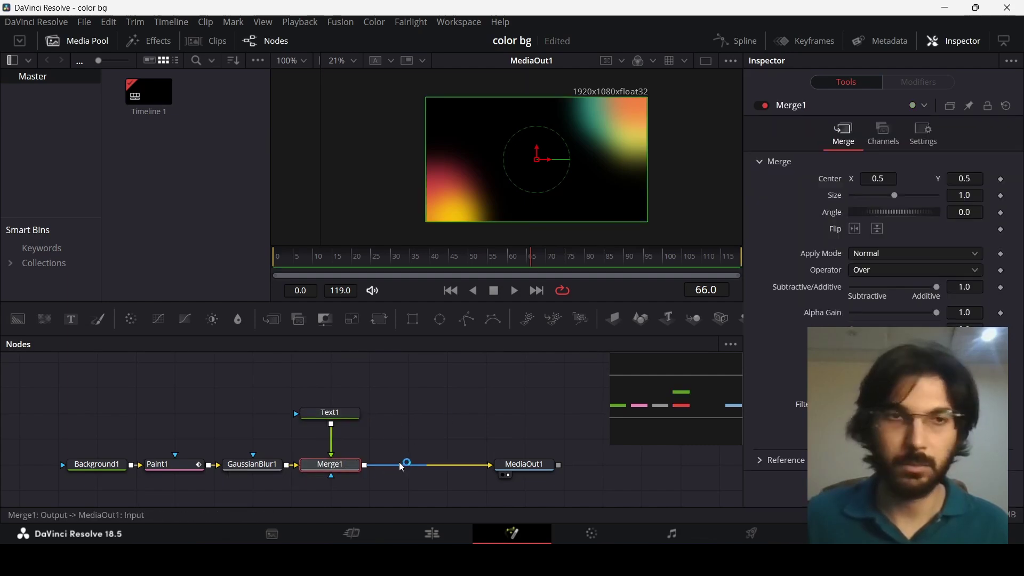
click(344, 418)
- Set Text1 to read 'Motion Graphics' in Poppins with the Black style
click(845, 247)
text(Mti)
key(BackSpace)
key(BackSpace)
text(otion Graphics)
click(886, 316)
click(883, 291)
click(880, 333)
click(877, 184)
- Move the 'Motion Graphics' title toward the lower left of the frame
drag(536, 156, 536, 193)
drag(548, 197, 494, 176)
click(503, 408)
- Add a Text2 node to the output chain and paste Text1's settings onto it
drag(71, 319, 488, 466)
click(349, 421)
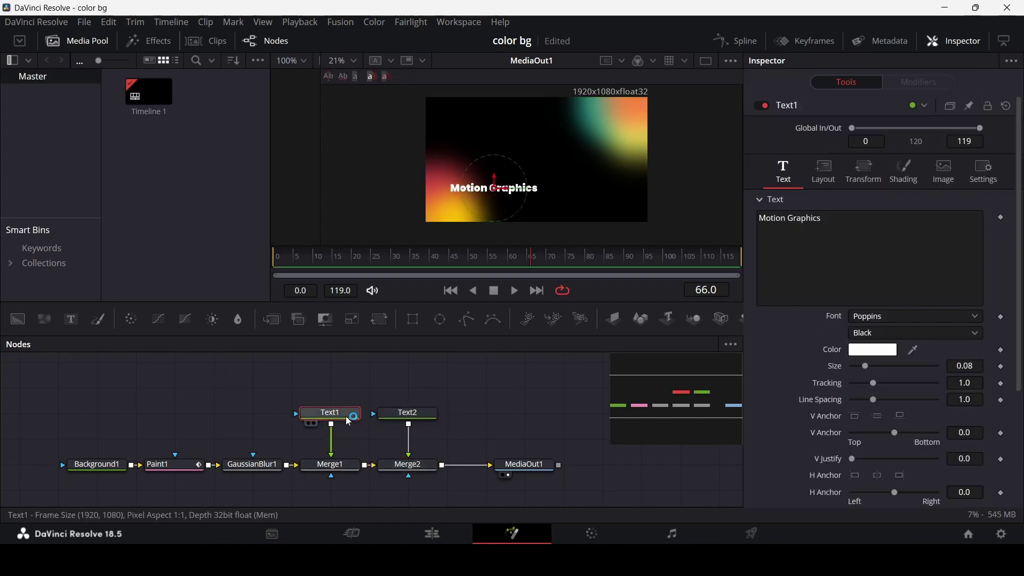
right_click(391, 418)
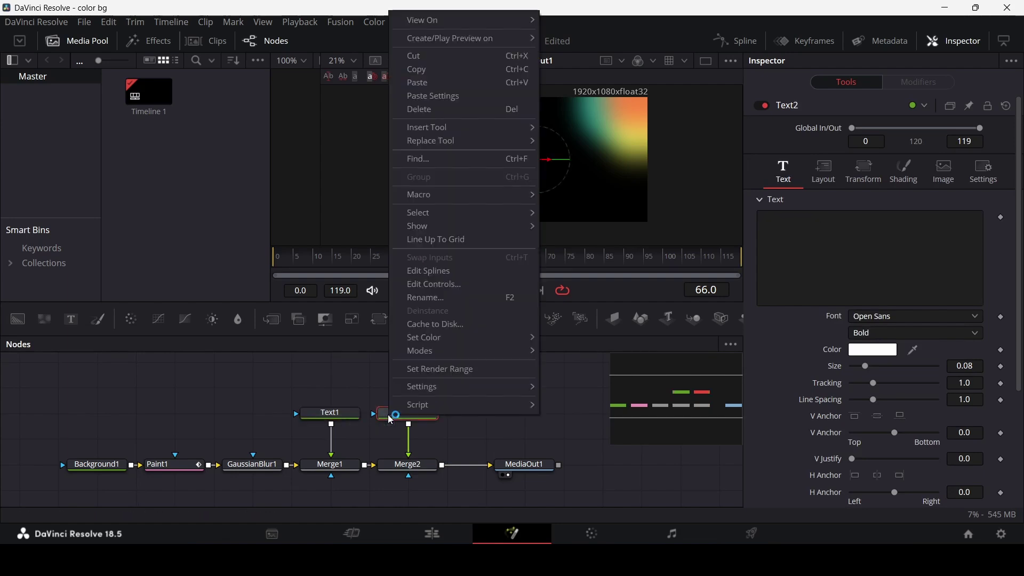
click(447, 97)
- Make Text2 read 'Templates for creatives' in Regular at size 0.05, placed below the title
click(808, 261)
key(ctrl+a)
text(Templates)
click(885, 333)
click(871, 109)
double_click(966, 366)
drag(494, 177, 475, 202)
text(0.05)
key(Tab)
text(for creatives)
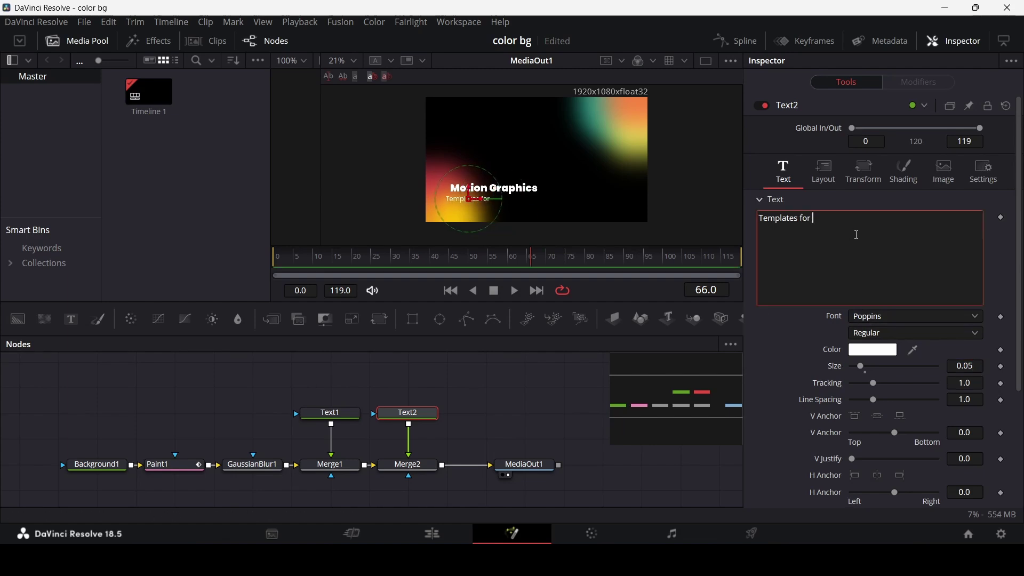
click(542, 409)
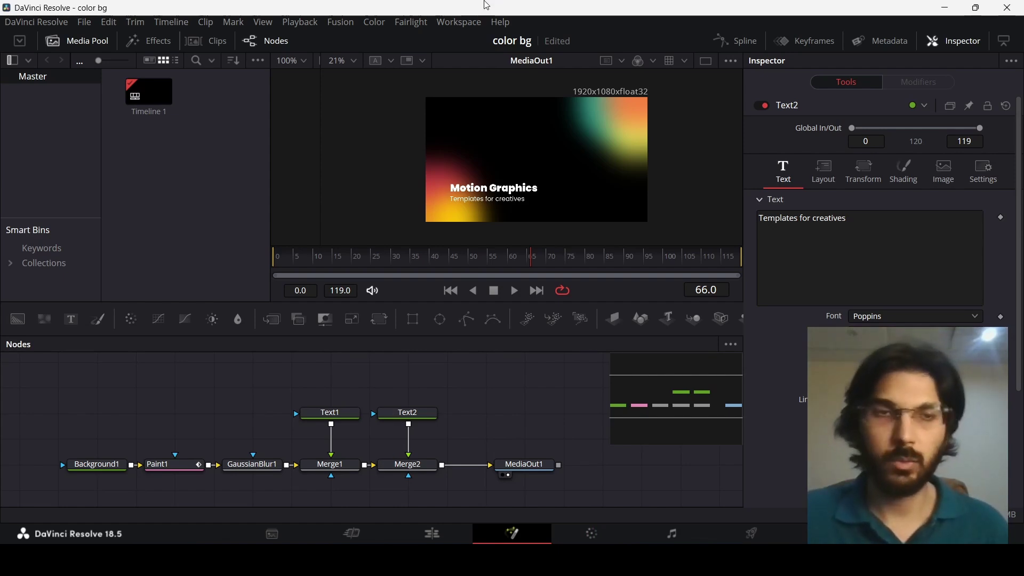
- Open Paint1's first stroke at frame 20 and show its animation settings
click(179, 472)
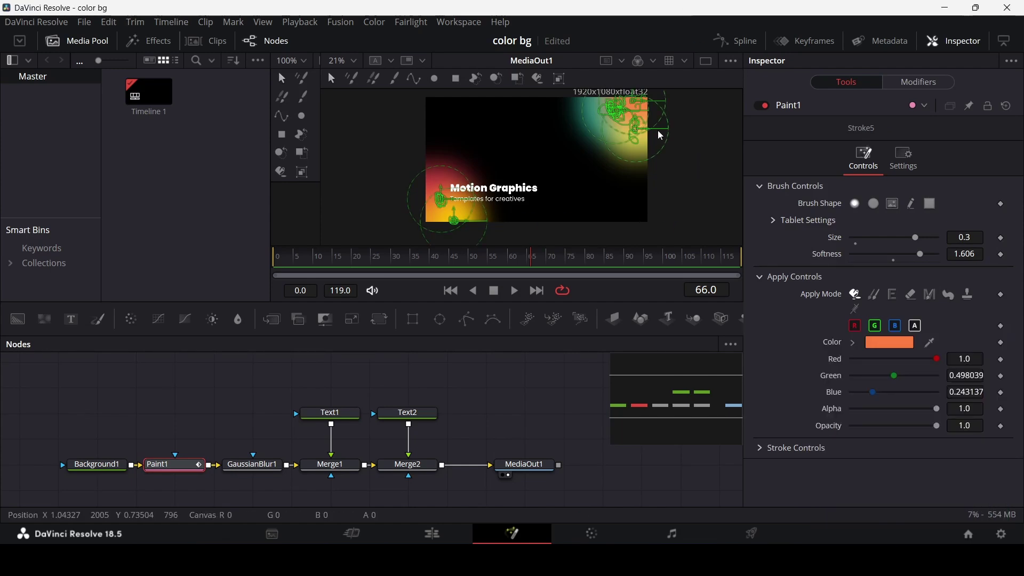
click(917, 86)
scroll(781, 269, up, 1)
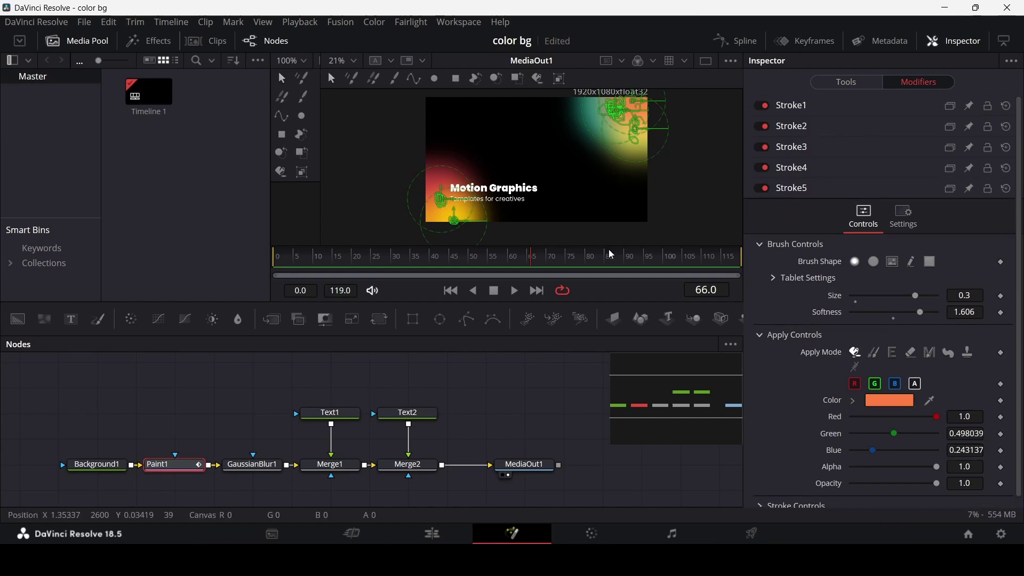
click(795, 108)
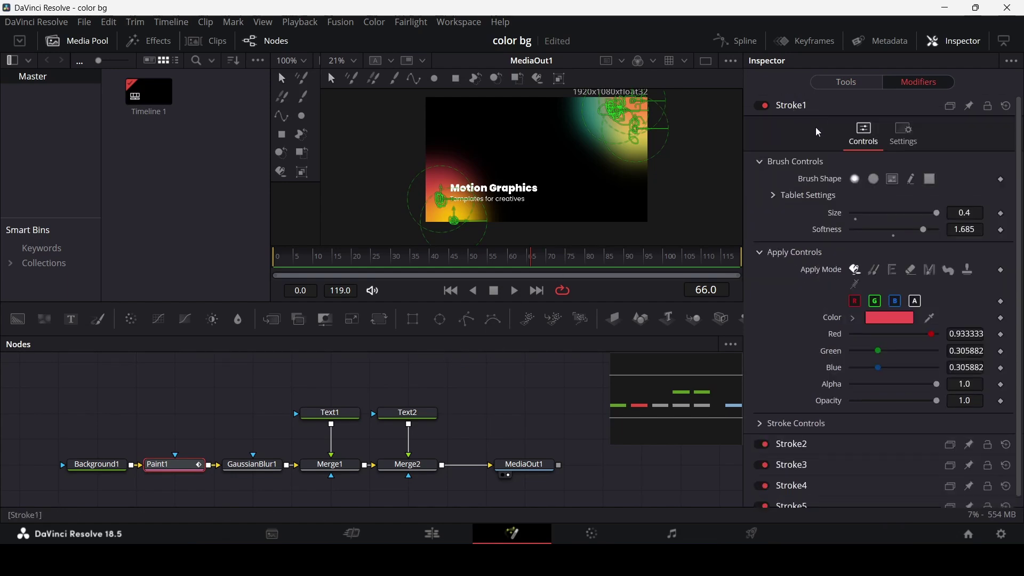
drag(370, 265, 352, 265)
scroll(783, 401, down, 1)
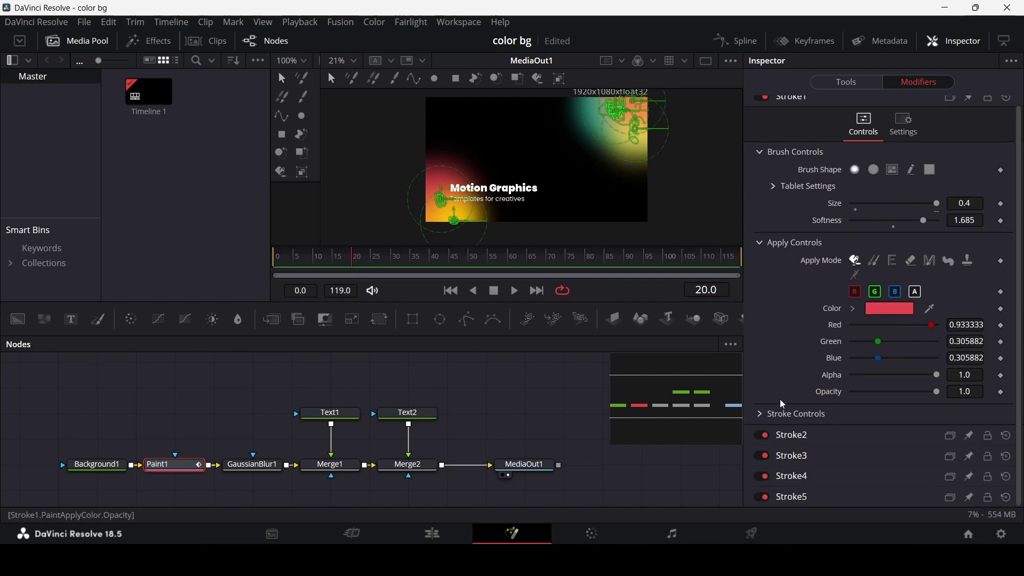
click(763, 416)
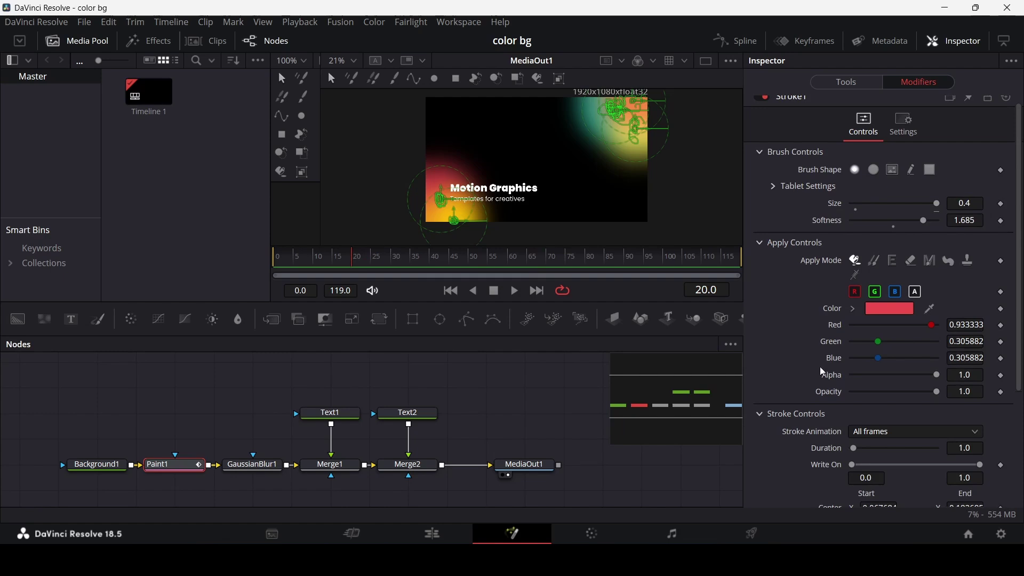
scroll(788, 235, up, 1)
click(760, 161)
click(763, 183)
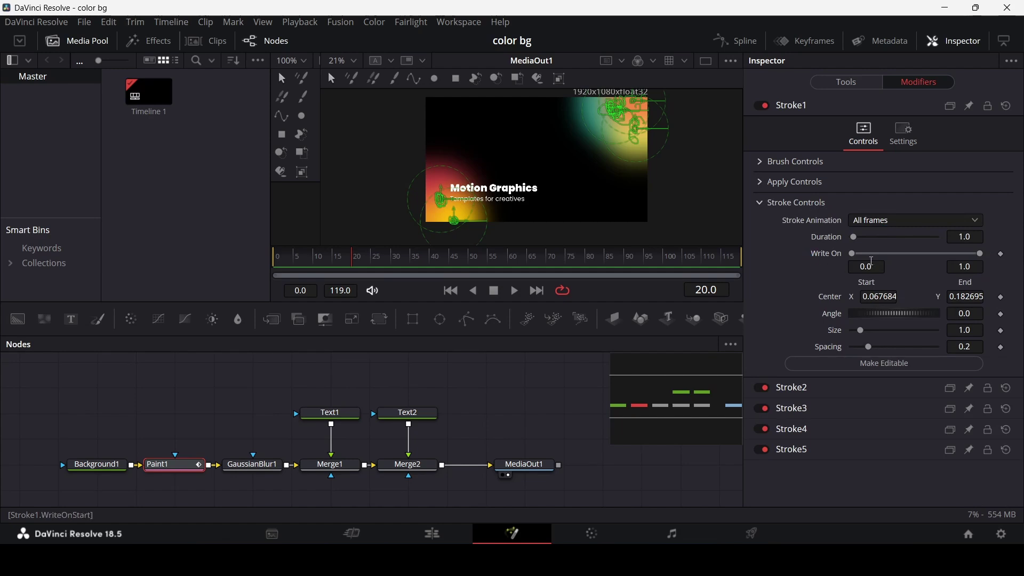
- Keyframe Stroke1's Write On End at 1.0 on frame 20 and 0 on frame 0, then preview it
click(1003, 255)
drag(330, 261, 268, 267)
drag(981, 259, 856, 255)
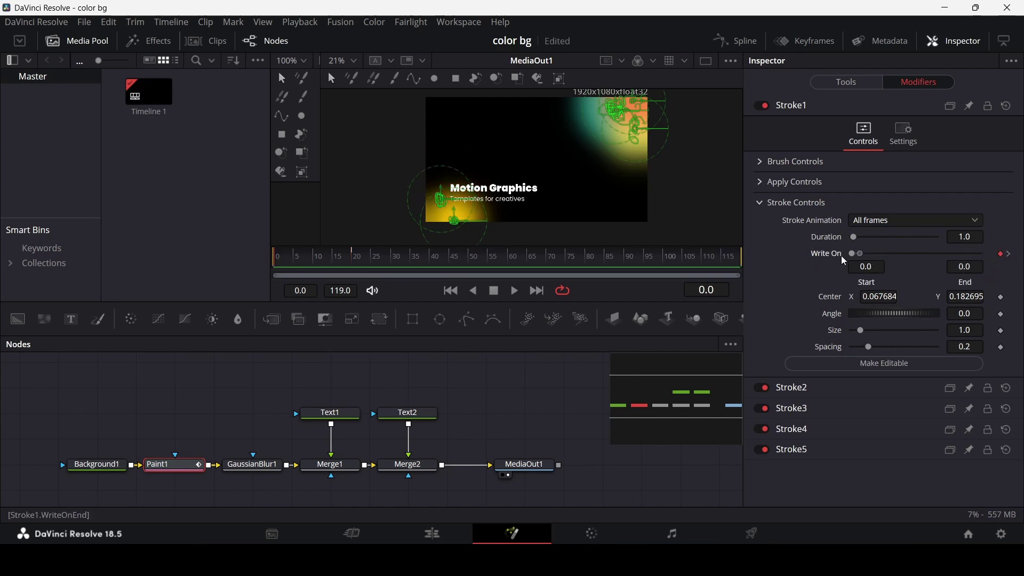
key(space)
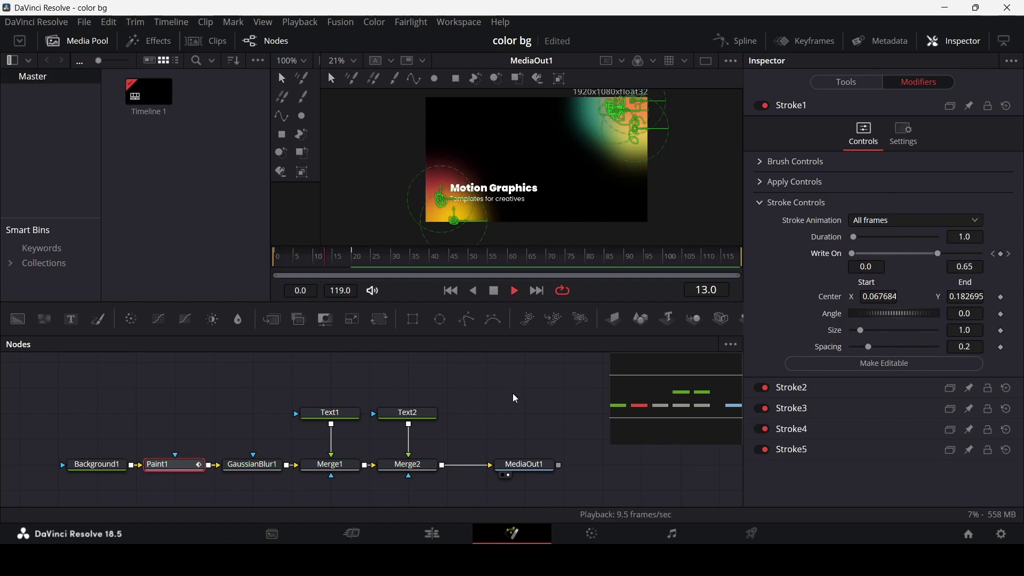
click(351, 261)
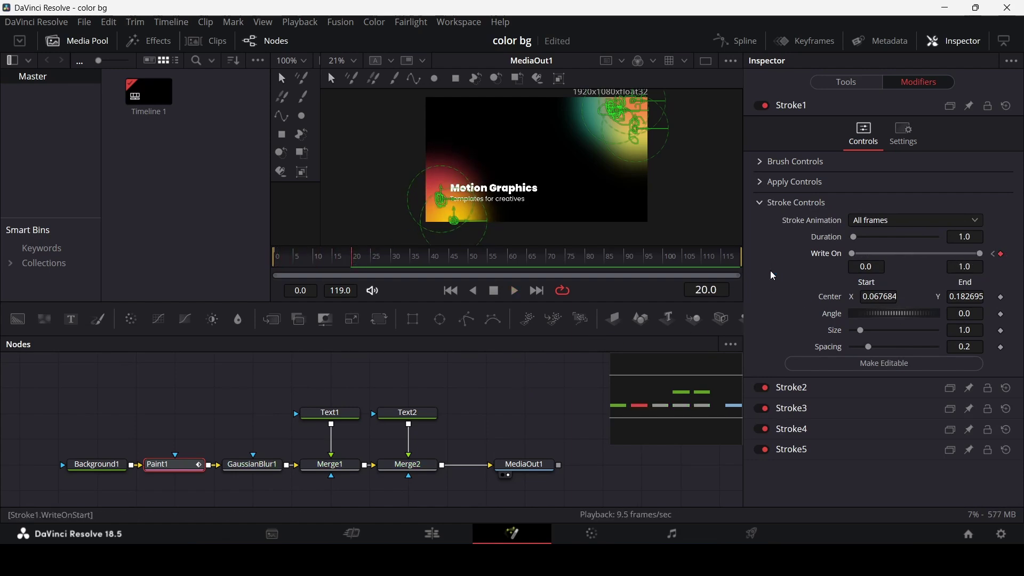
click(767, 202)
click(791, 107)
- Keyframe Stroke2's Write On End at 1.0, dropping to 0 at frame 5
click(792, 126)
click(760, 182)
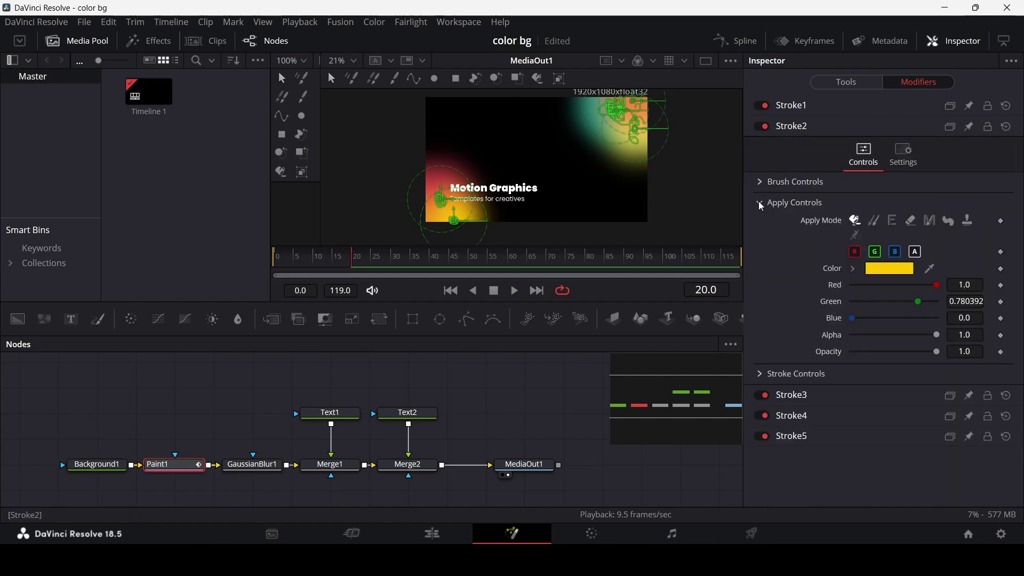
click(760, 203)
click(760, 224)
click(1000, 275)
drag(286, 261, 294, 261)
drag(979, 274, 851, 274)
click(790, 128)
click(791, 146)
- Show Stroke3's animation settings and move the playhead to frame 30
click(371, 261)
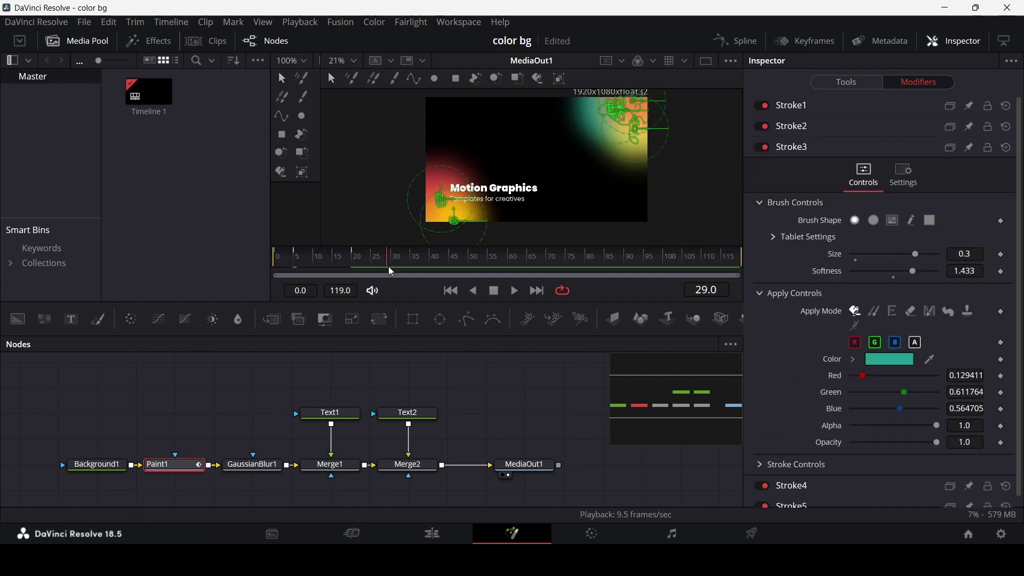
scroll(811, 337, down, 2)
click(760, 193)
click(760, 214)
click(760, 235)
click(390, 257)
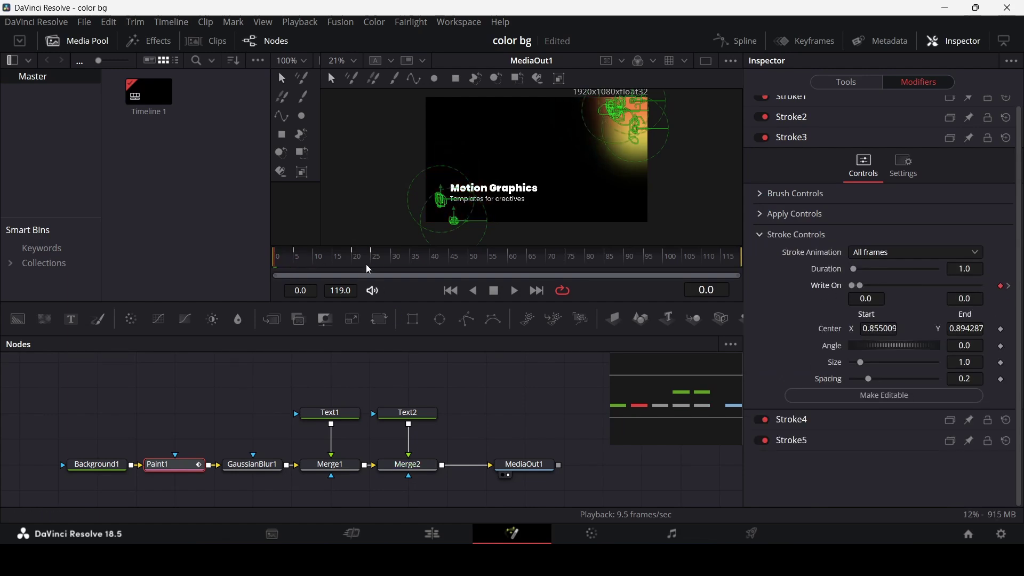
click(789, 137)
- Keyframe Stroke4's Write On End at 1.0, dropping to 0 at frame 10
click(792, 157)
click(760, 255)
click(1001, 306)
click(313, 261)
drag(979, 306, 851, 306)
drag(379, 262, 383, 261)
click(791, 158)
- Keyframe Stroke5's Write On End at 1.0, dropping to 0 at frame 8, then play all strokes
click(792, 179)
click(760, 235)
click(759, 255)
click(759, 276)
click(1000, 326)
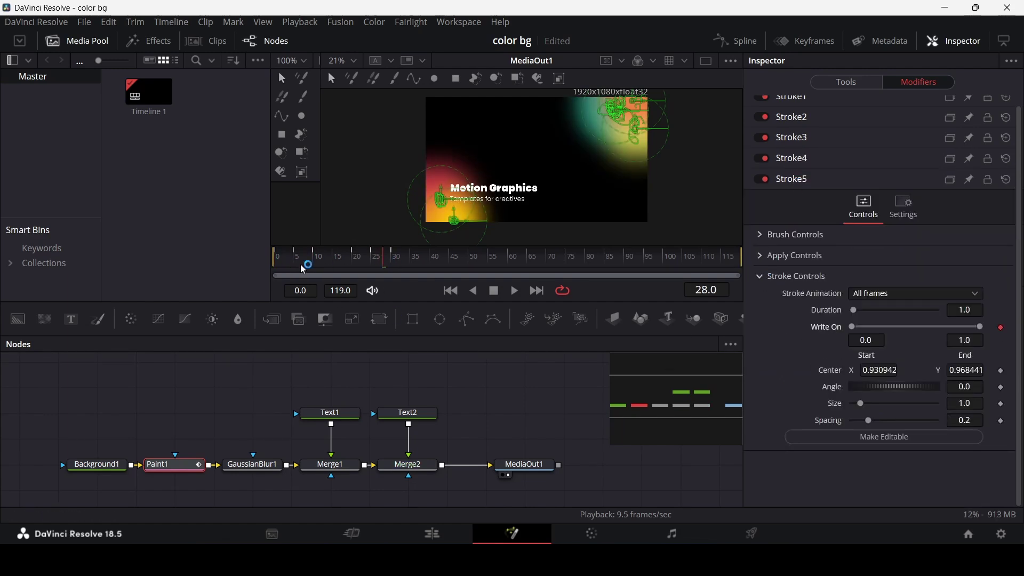
click(305, 262)
drag(980, 327, 851, 327)
click(518, 389)
drag(305, 261, 235, 277)
key(space)
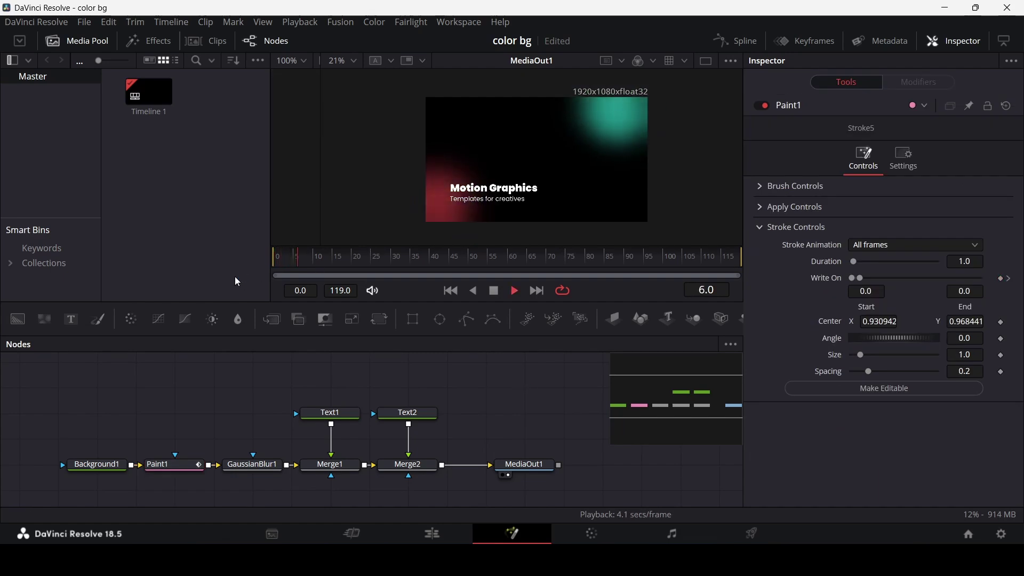
- Replay the stroke animation from the first frame and select the Motion Graphics title
key(space)
drag(292, 262, 241, 260)
key(space)
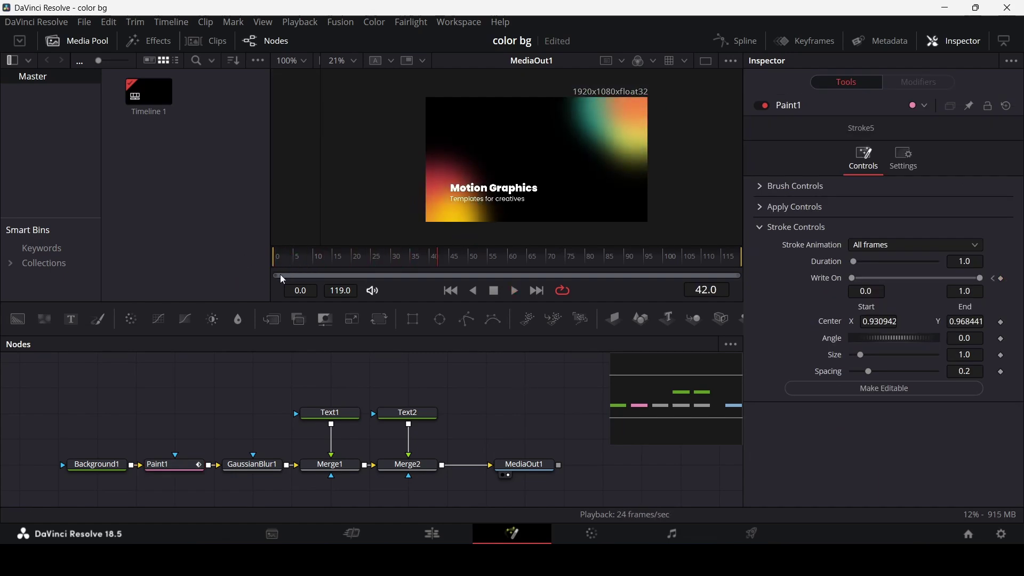
click(331, 413)
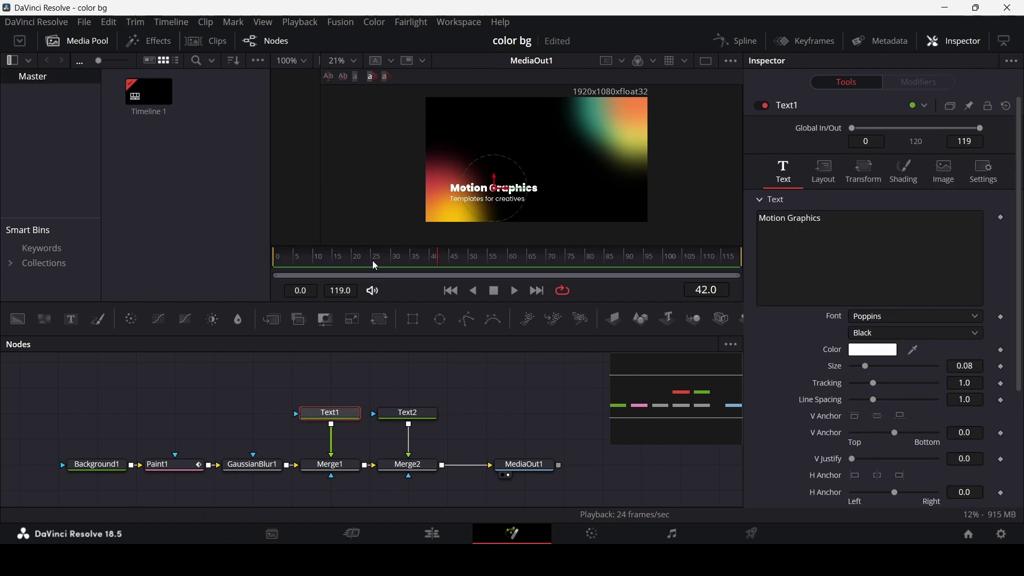
drag(428, 270, 431, 270)
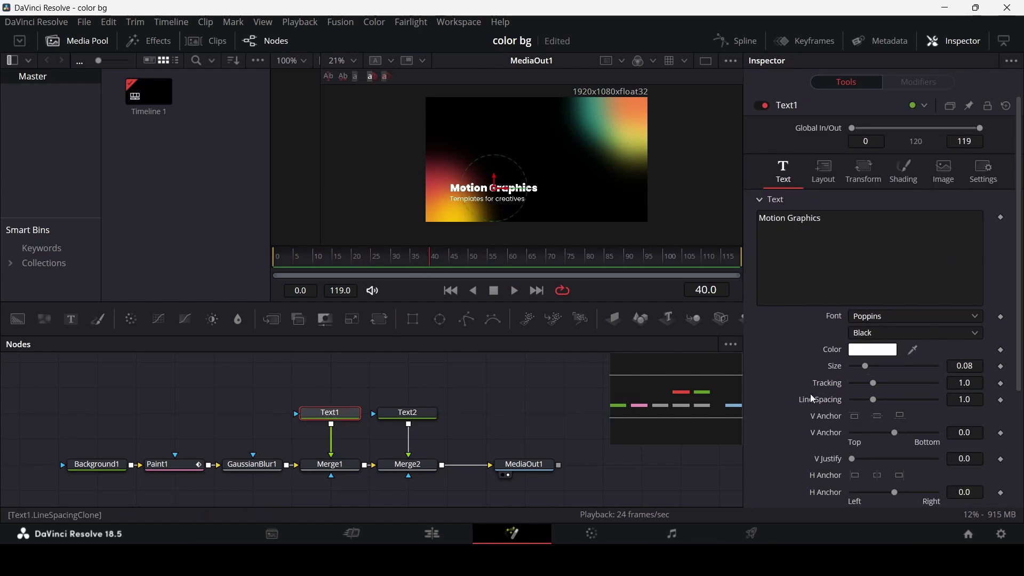
scroll(809, 393, down, 5)
scroll(774, 328, up, 3)
- Add a Follower to the title text with Delay 1.0 and Right to Left order
right_click(830, 222)
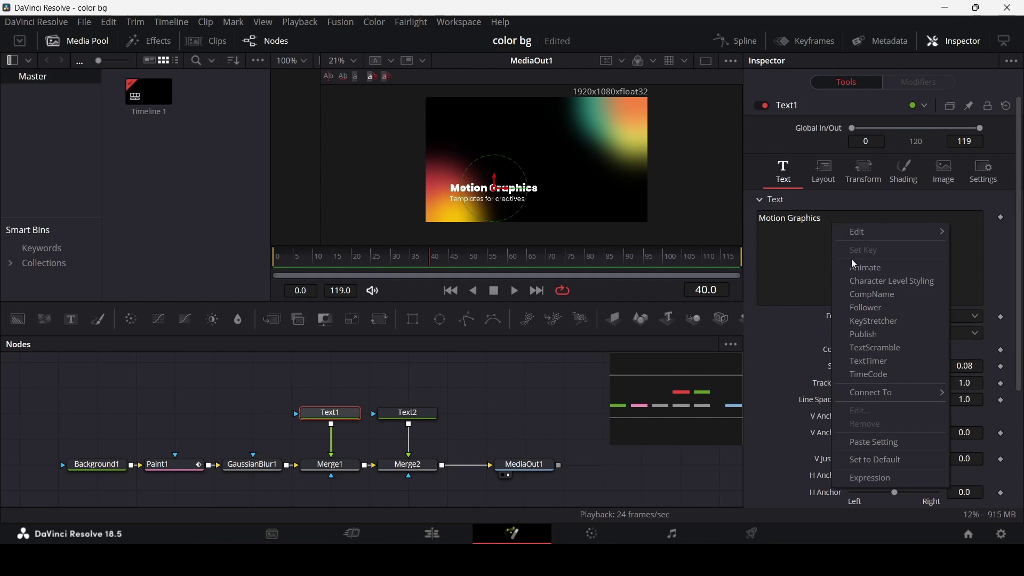
click(896, 309)
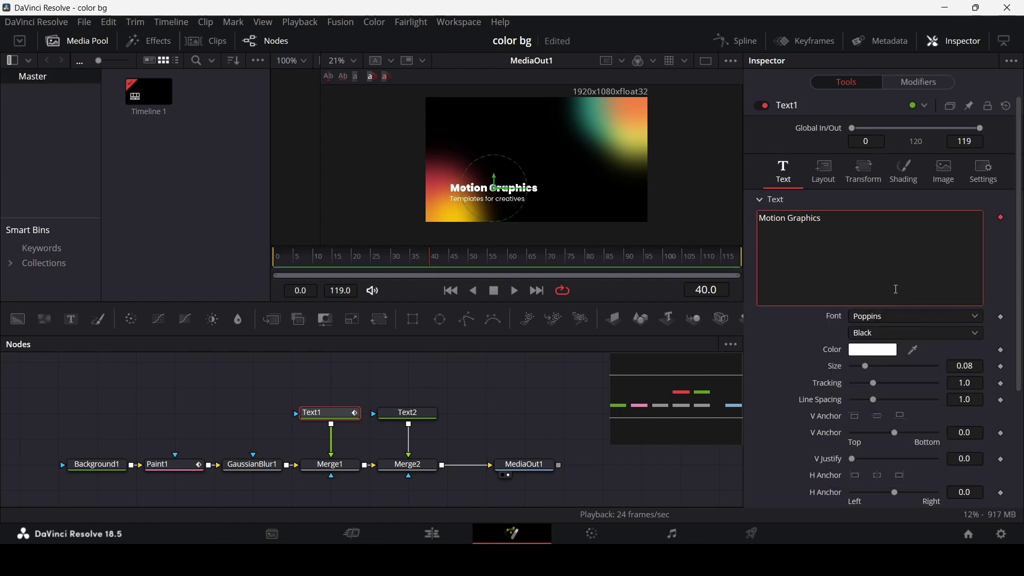
click(928, 85)
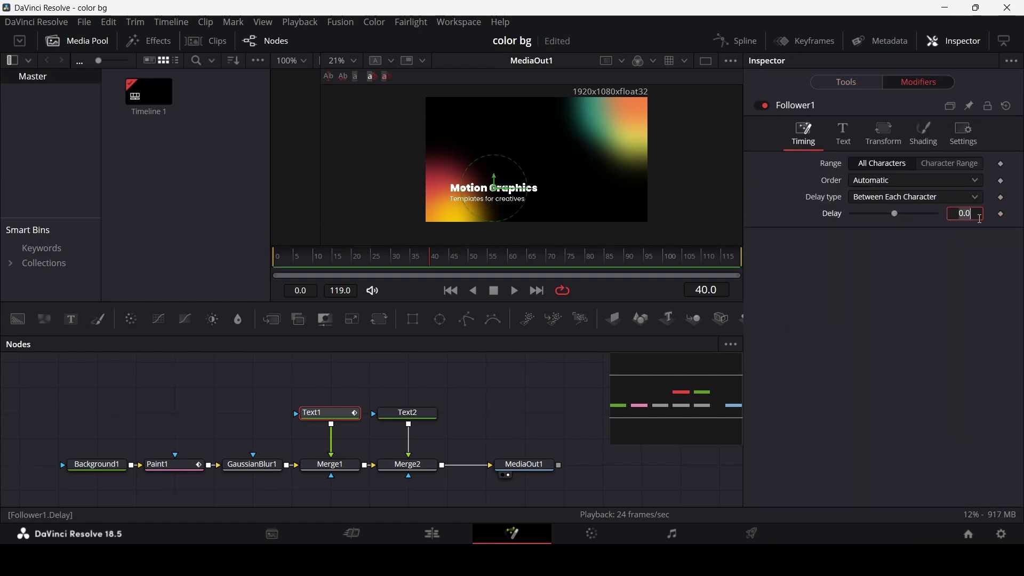
text(1)
key(Return)
click(895, 182)
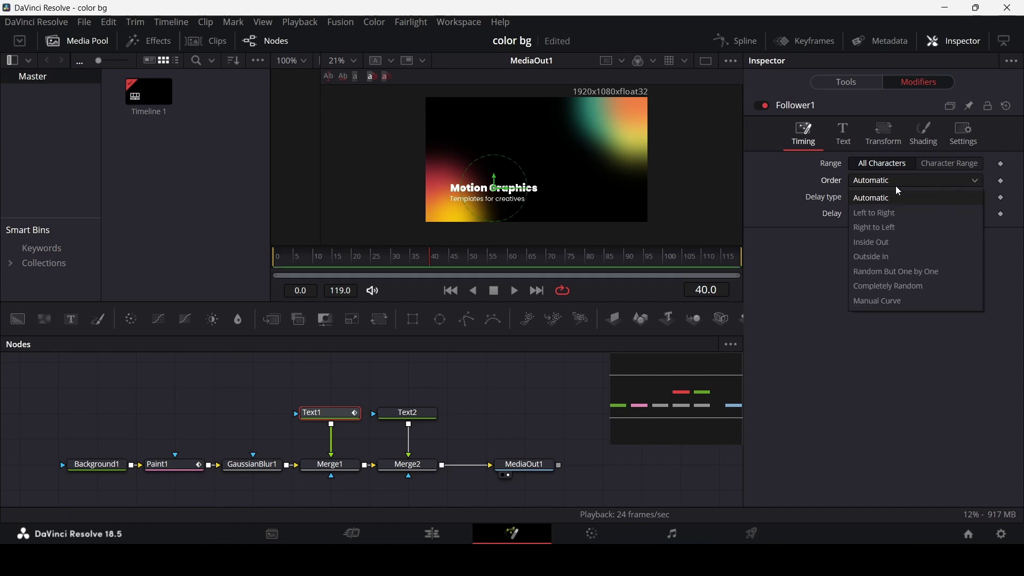
click(900, 228)
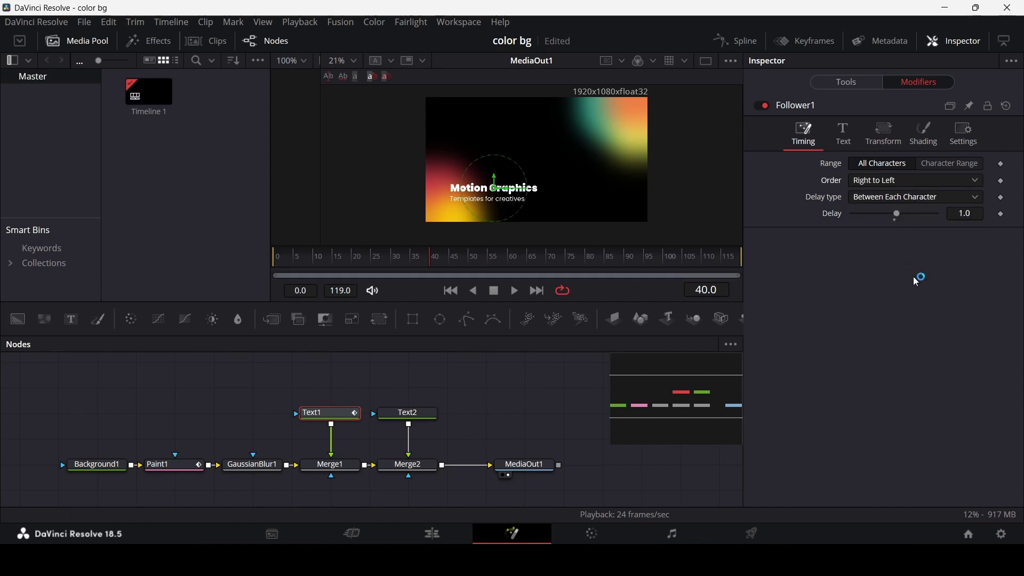
- Keyframe the Follower's character size at 1.0 on frame 40 and 0 on frame 20
click(883, 134)
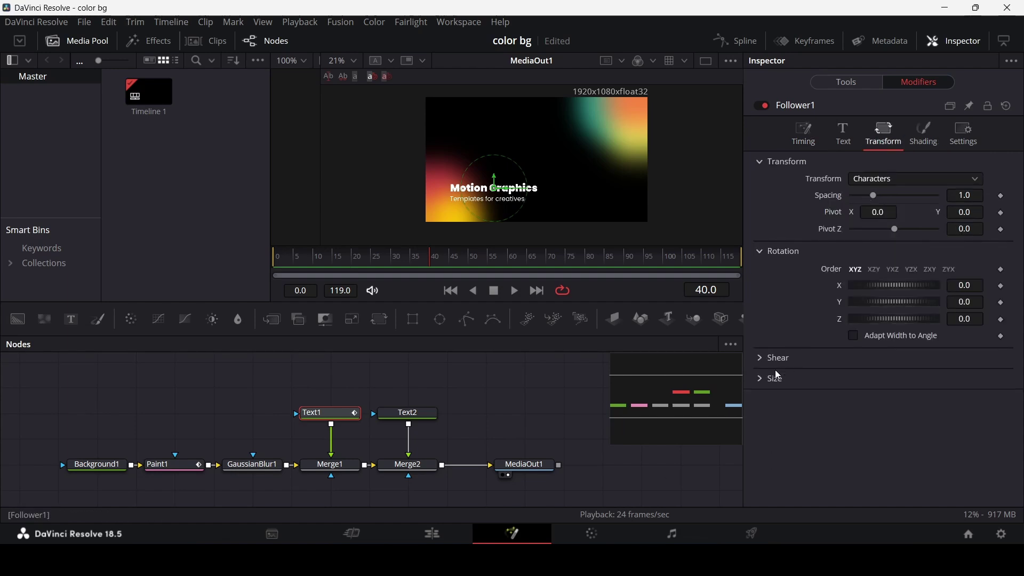
click(763, 380)
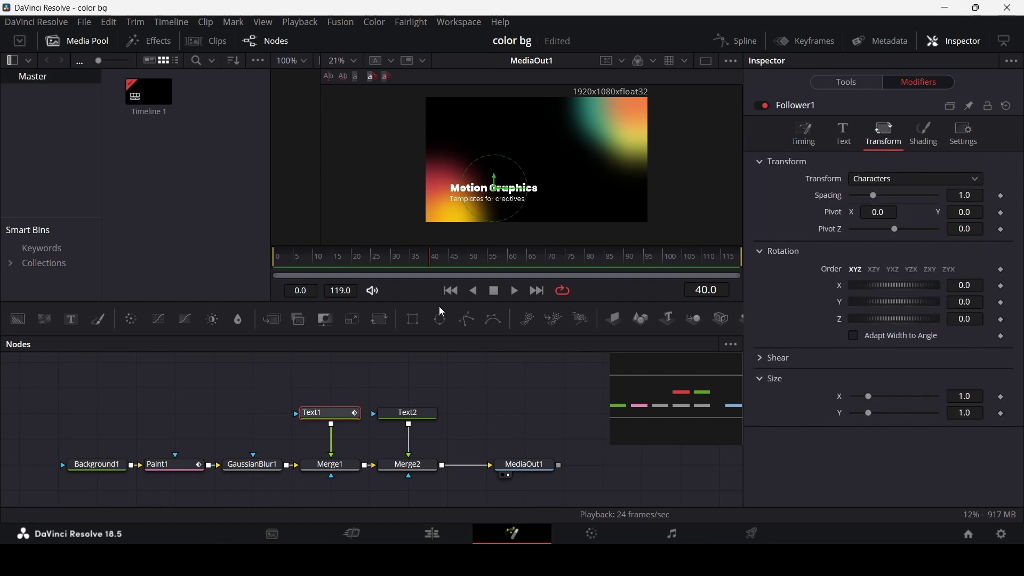
drag(431, 262, 387, 263)
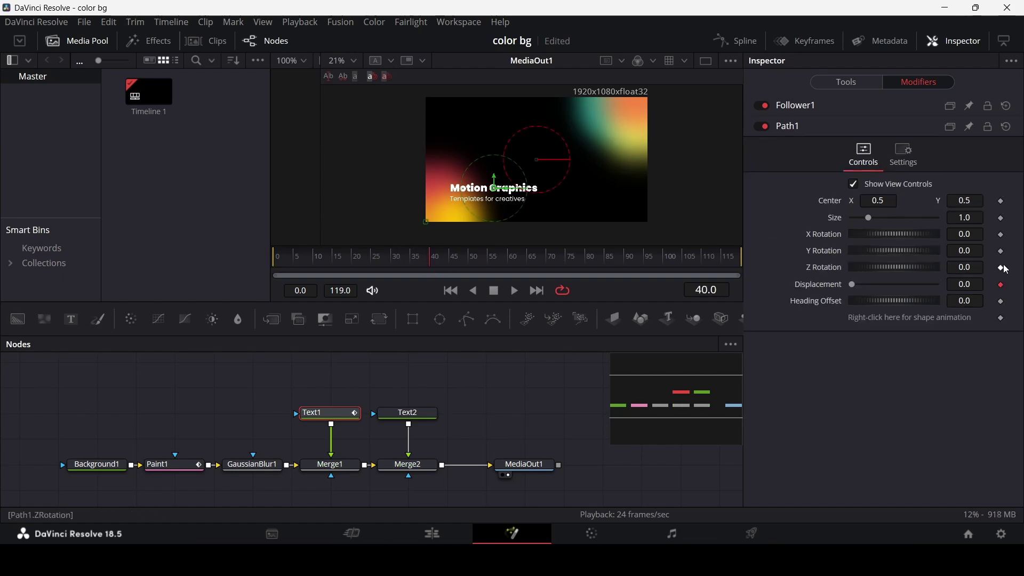
click(800, 106)
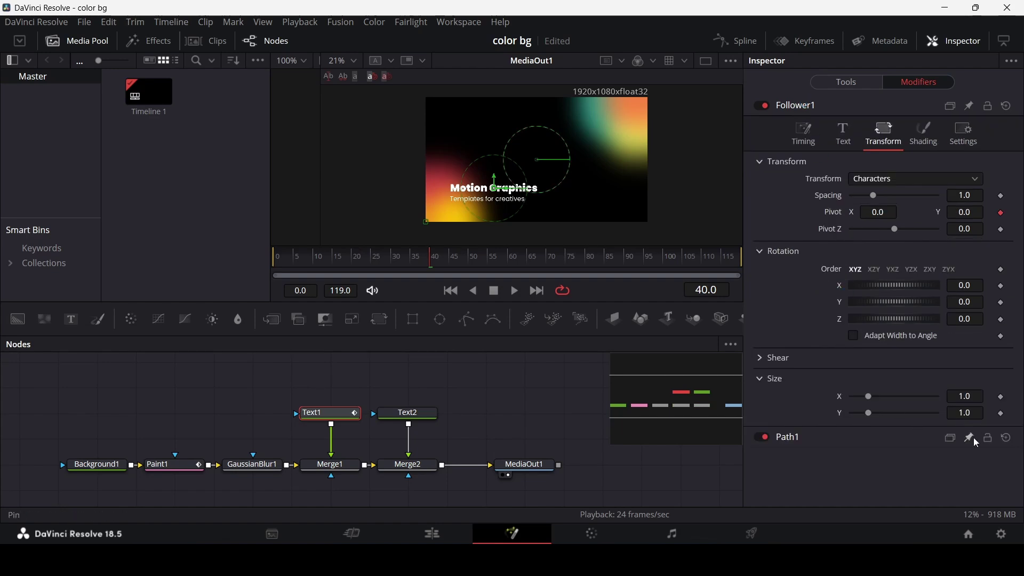
click(1002, 397)
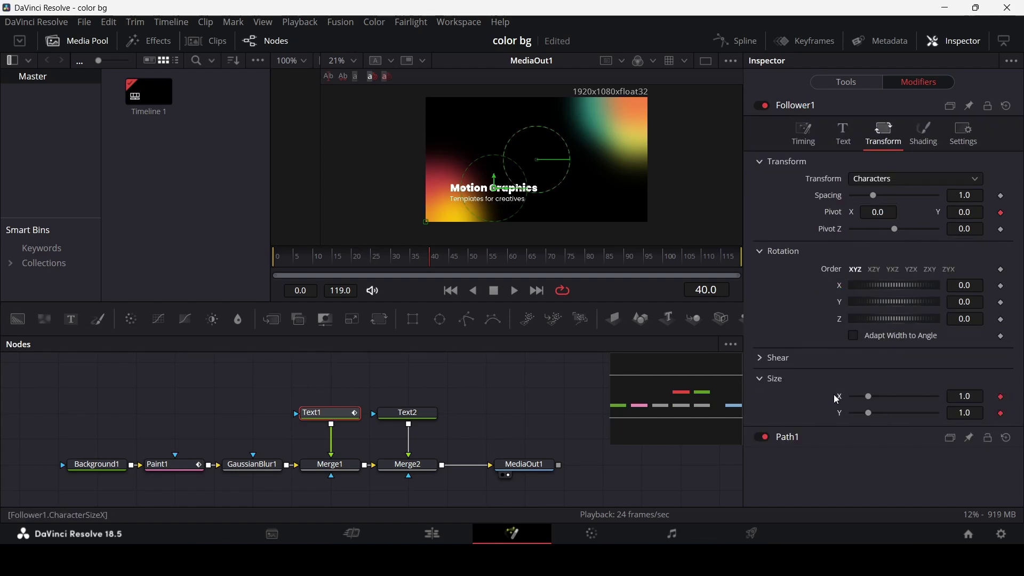
click(351, 264)
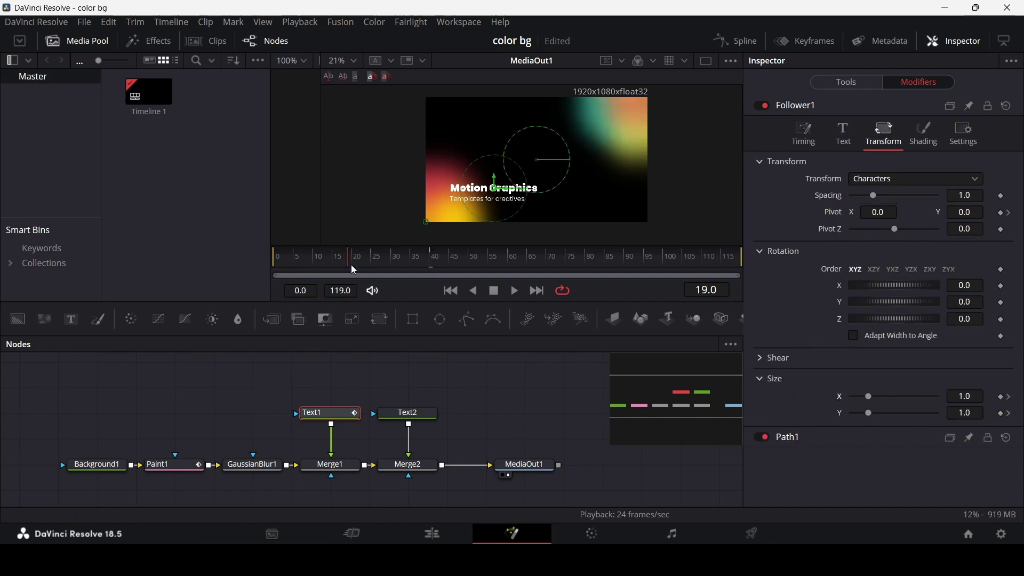
drag(856, 401, 810, 419)
drag(970, 214, 943, 215)
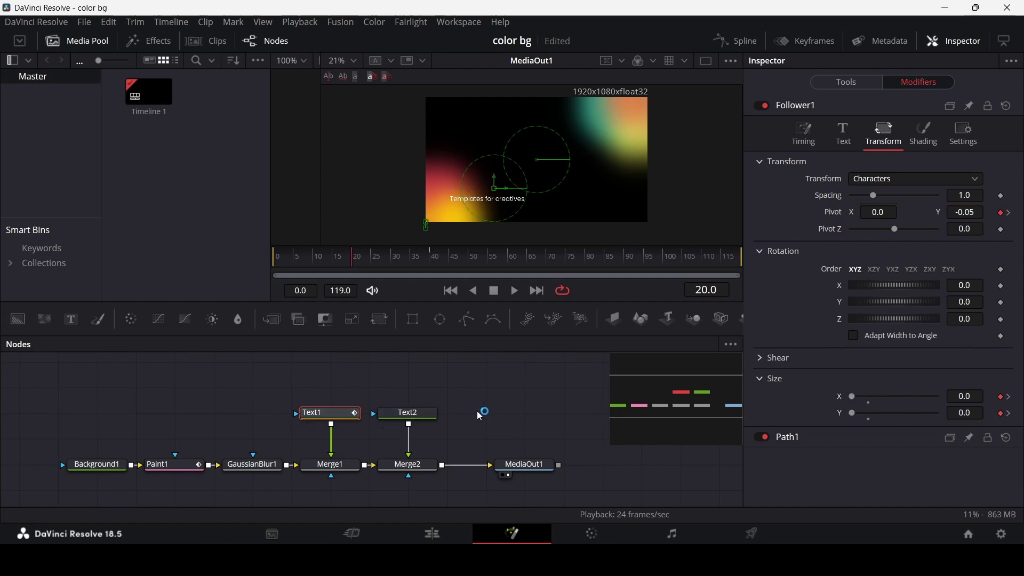
click(488, 399)
- Play back the title animation and scrub to frame 45
click(338, 258)
key(space)
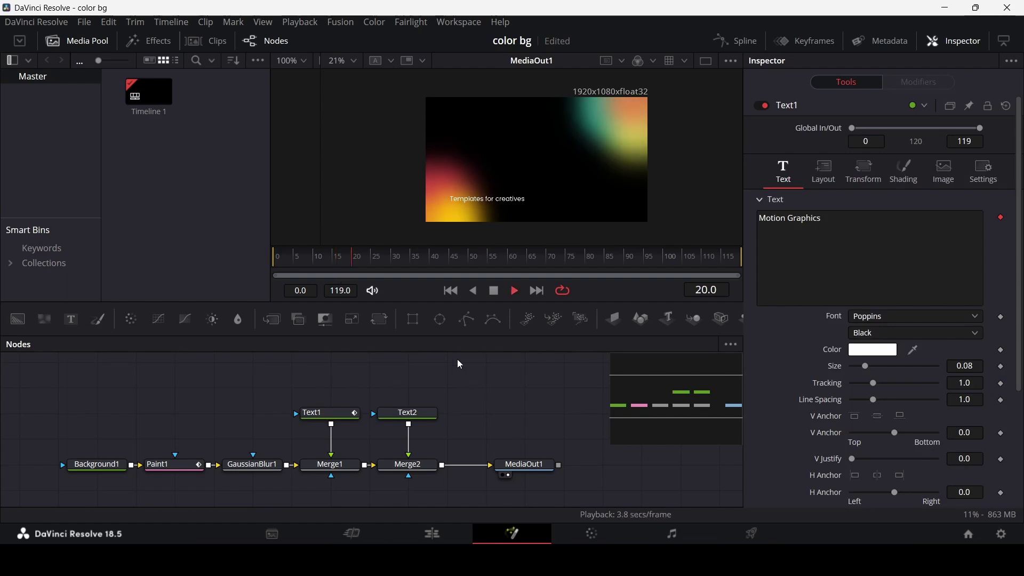
key(space)
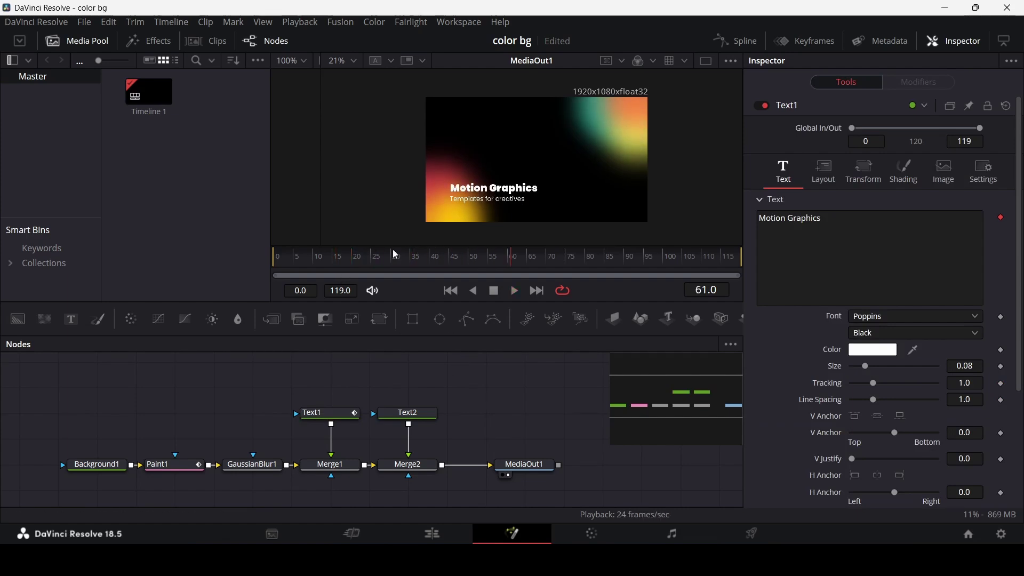
click(344, 258)
key(space)
key(space)
drag(402, 256, 450, 258)
- Keyframe Text2's Write On End at 1 on frame 45 and 0 on frame 30, then play it
click(405, 413)
scroll(785, 373, down, 5)
click(1001, 428)
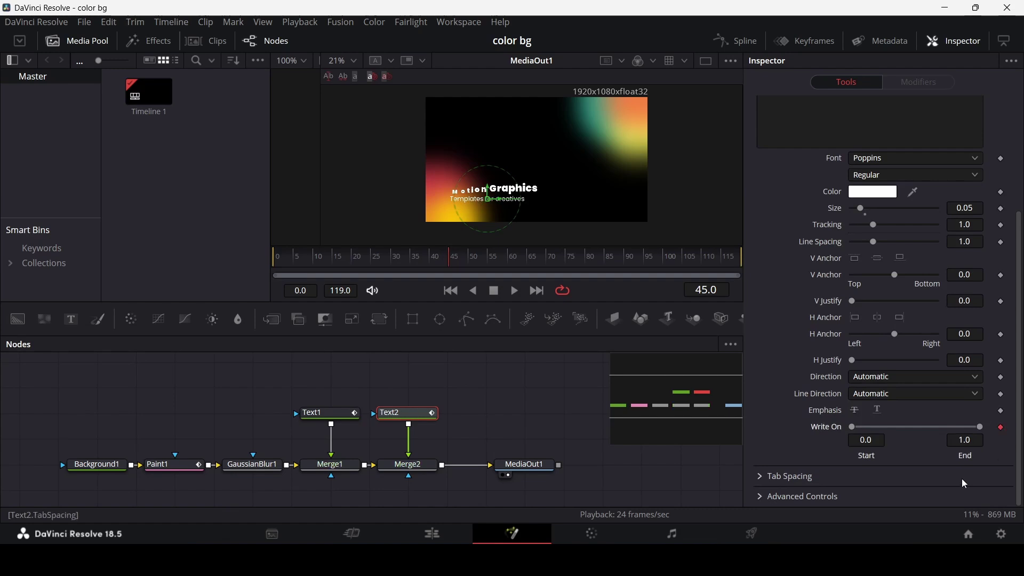
click(394, 258)
drag(981, 427, 817, 430)
key(space)
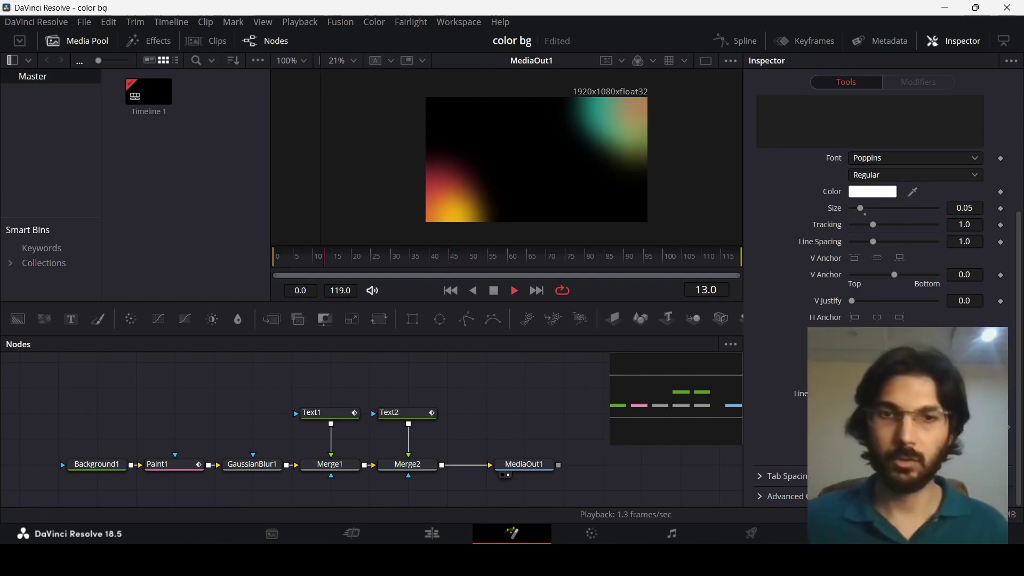